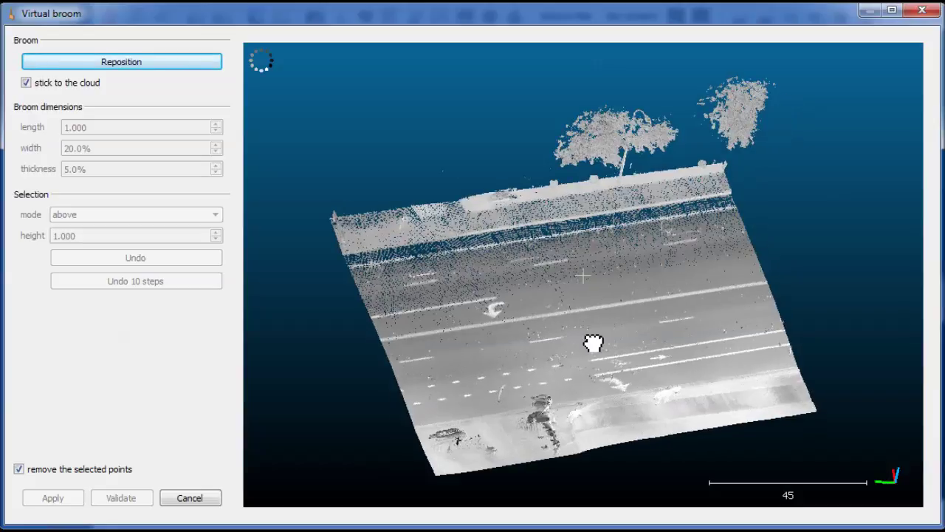
Step: Orbit the street cloud to a flatter overhead view and start repositioning the virtual broom
left_click_drag(593, 342, 515, 333)
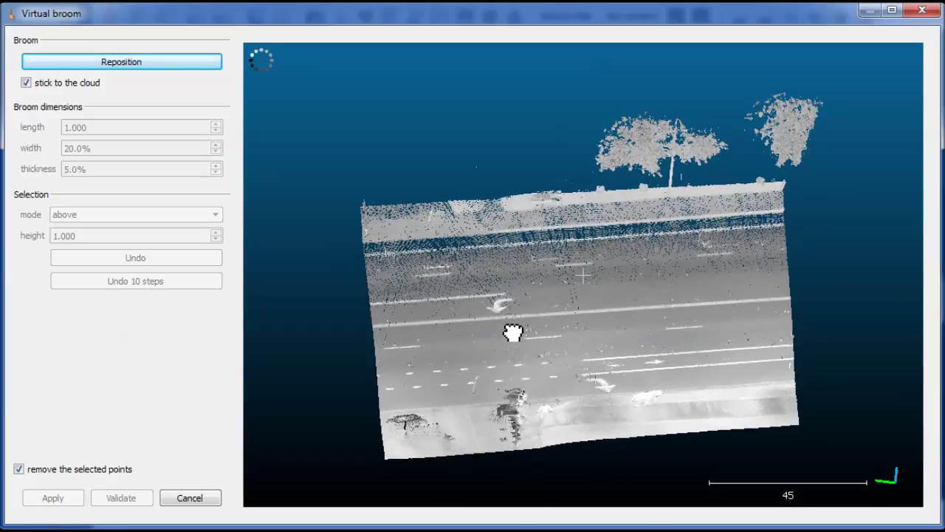
left_click_drag(534, 332, 559, 361)
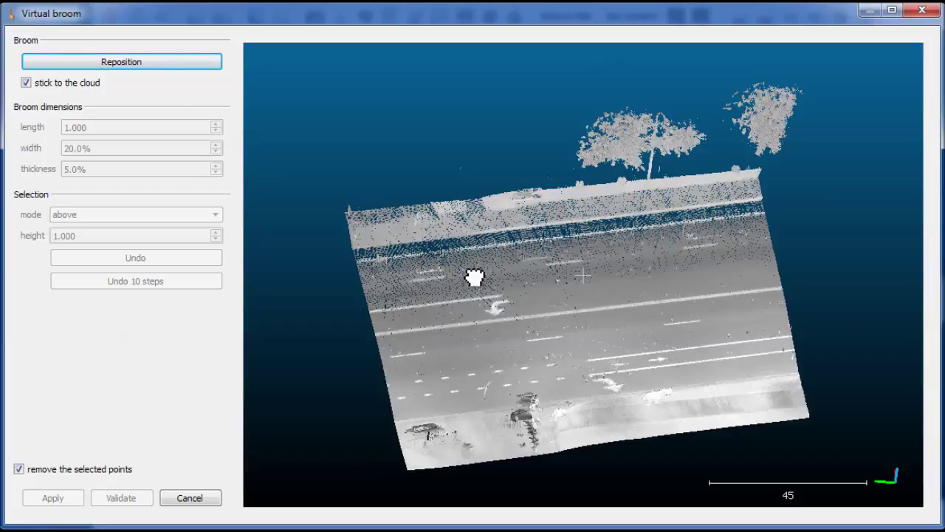
left_click_drag(475, 277, 633, 385)
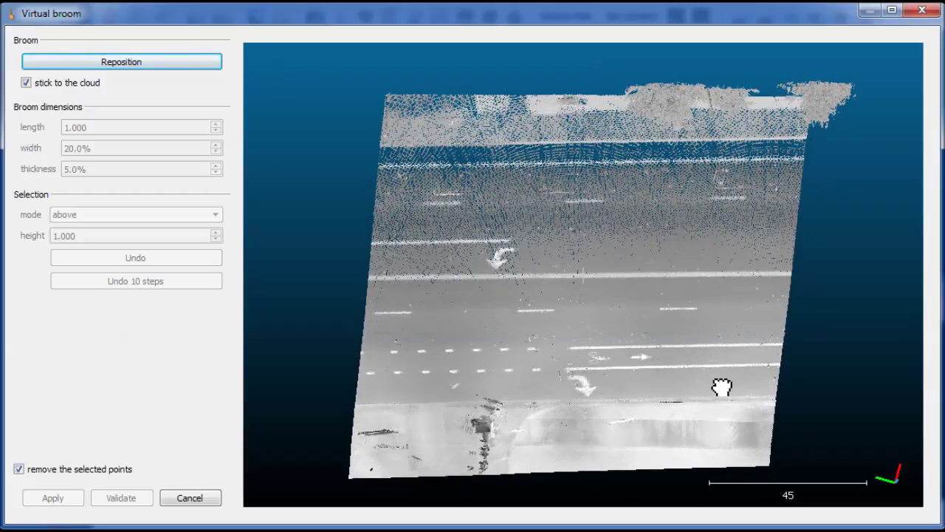
left_click(155, 65)
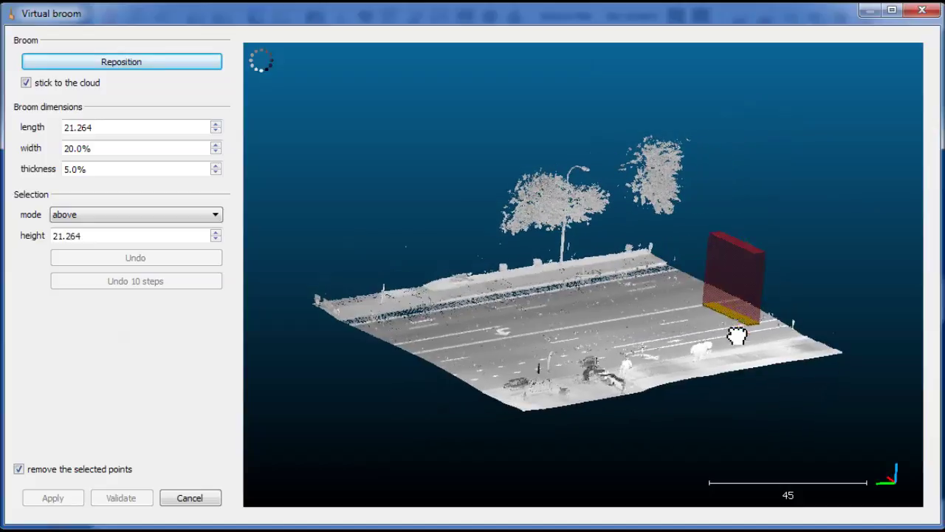
Step: Zoom and orbit around the broom on the road's far right edge to check its placement
scroll(544, 333, "up", 5)
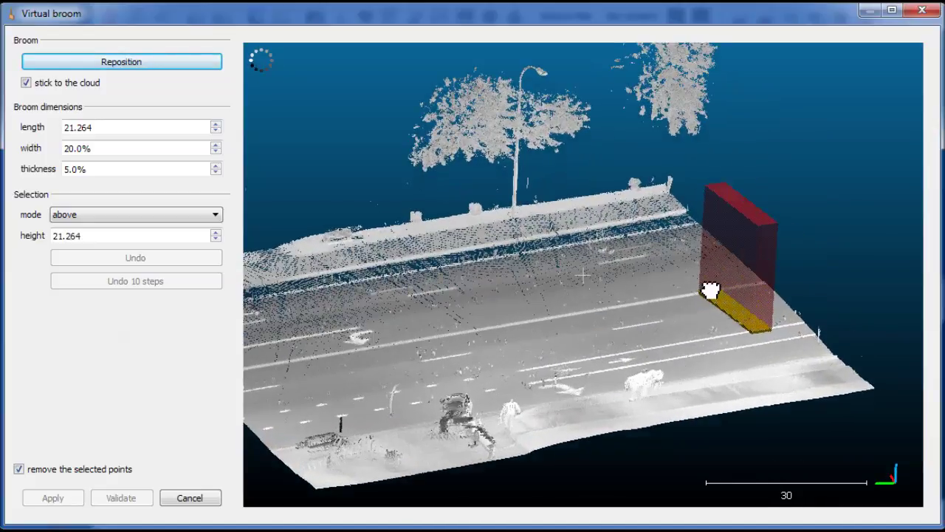
left_click_drag(711, 290, 656, 301)
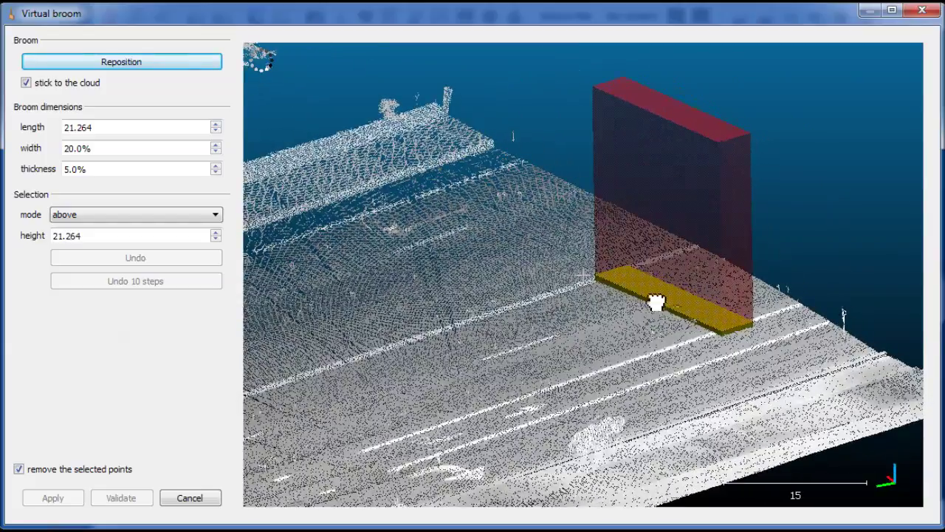
left_click_drag(695, 328, 741, 291)
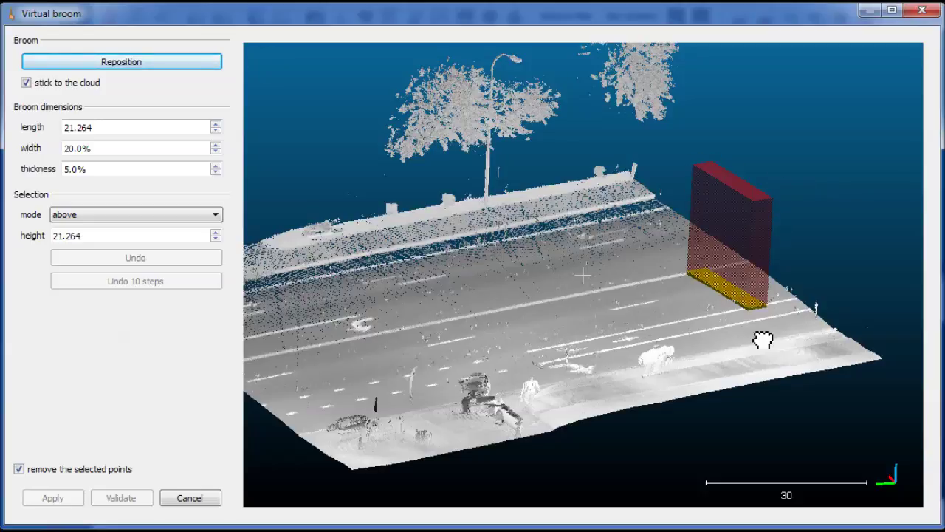
left_click_drag(511, 356, 541, 364)
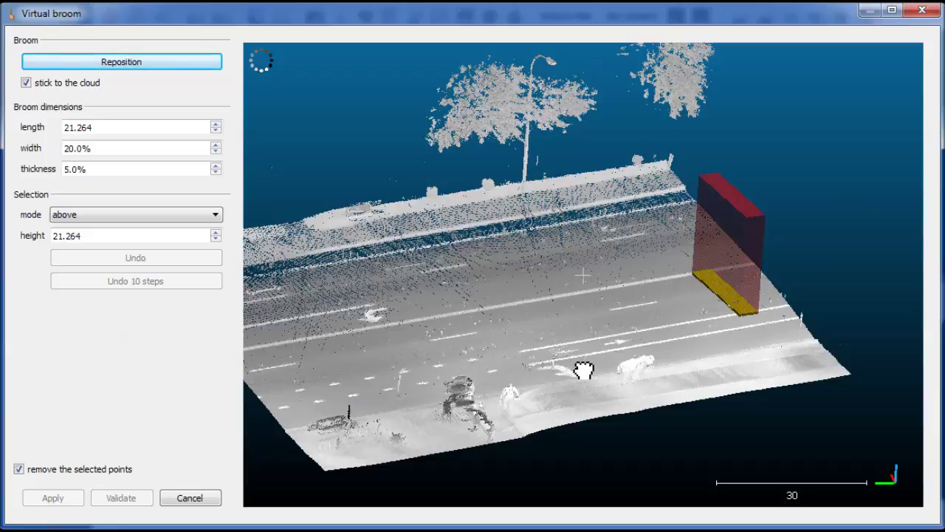
left_click(86, 218)
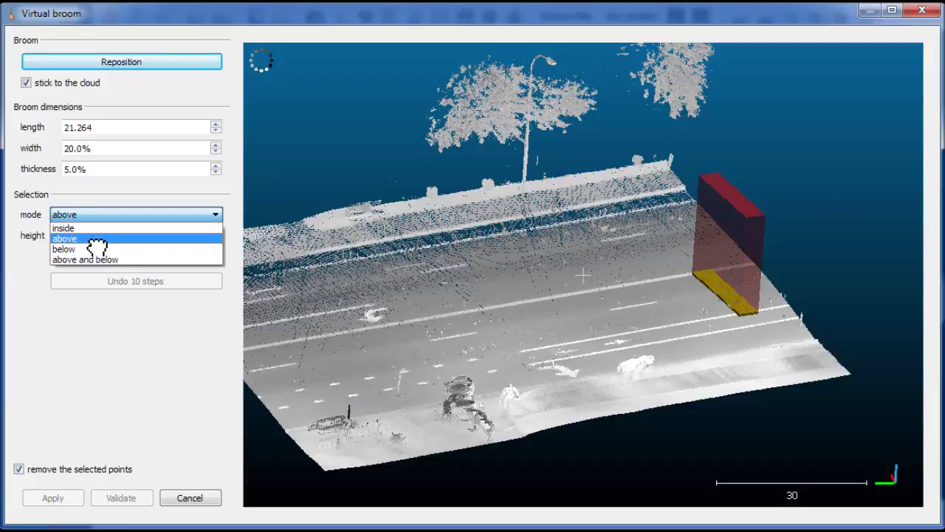
left_click(94, 239)
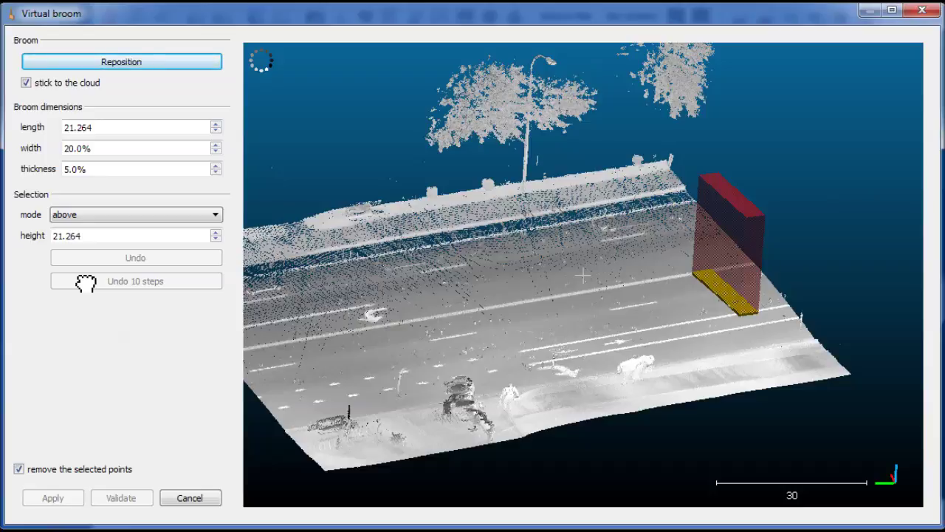
left_click(106, 220)
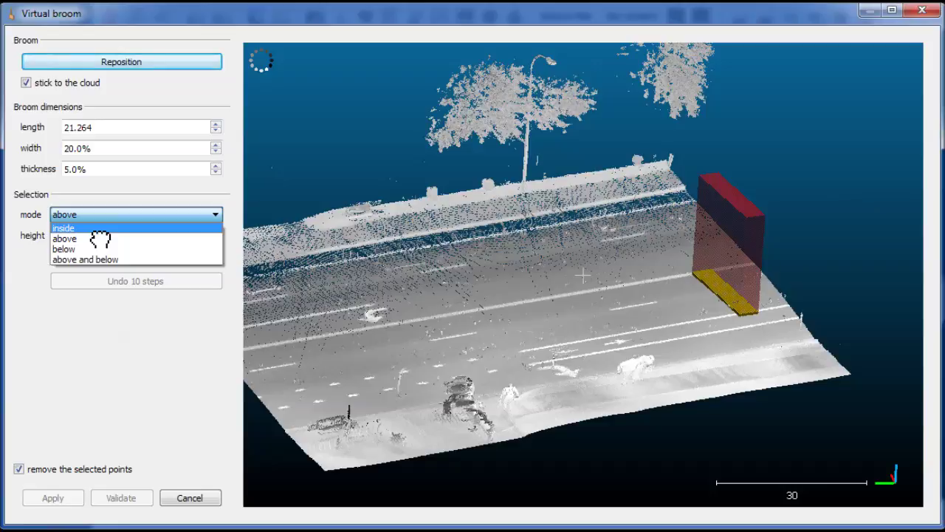
left_click(98, 229)
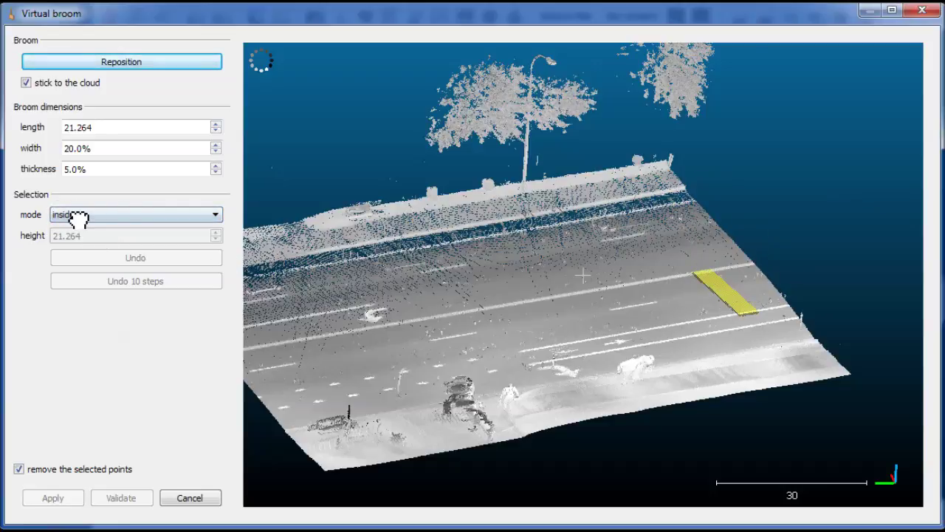
left_click(77, 216)
left_click(70, 237)
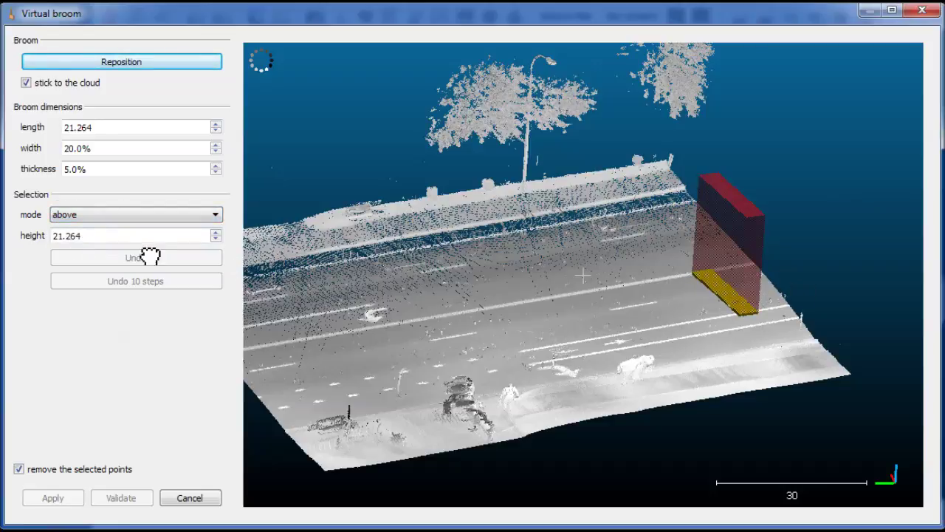
left_click(83, 215)
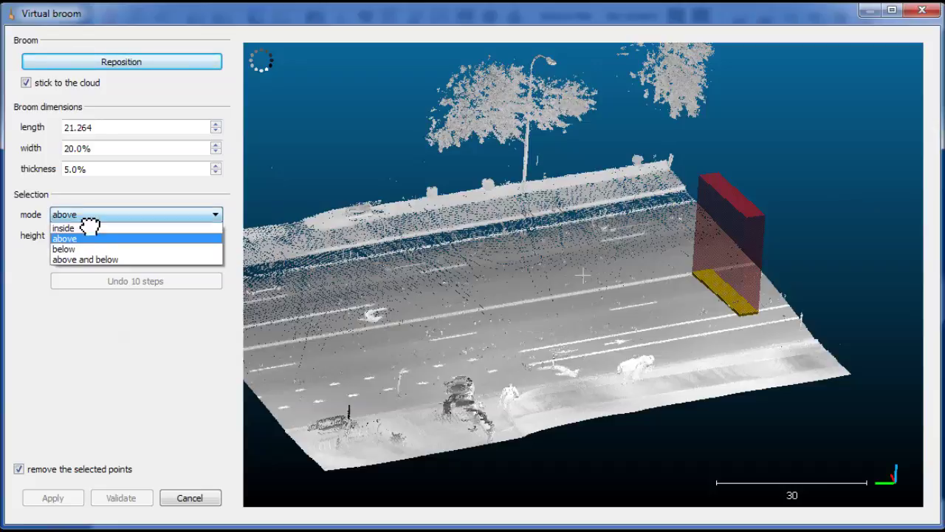
left_click(95, 249)
left_click_drag(444, 306, 435, 342)
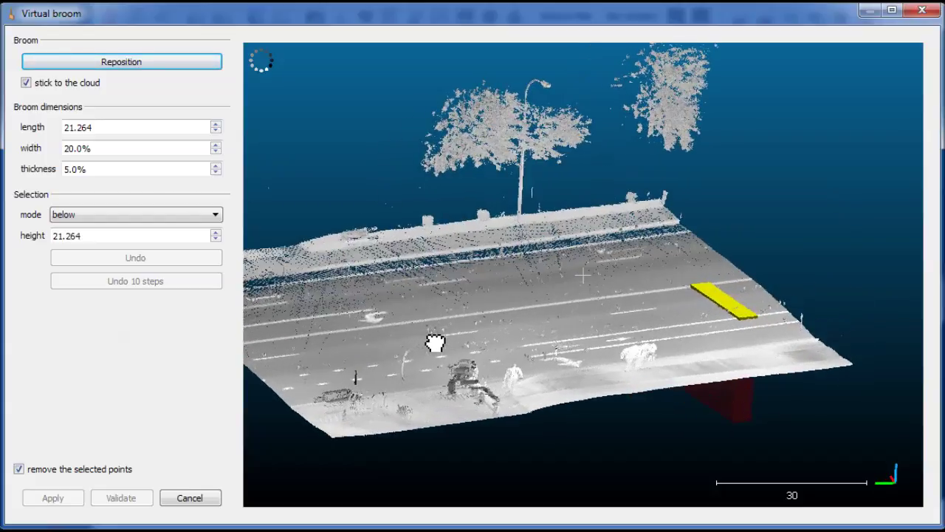
left_click(116, 215)
left_click(95, 257)
mouse_move(681, 391)
left_mouse_down()
mouse_move(692, 303)
mouse_move(696, 381)
left_mouse_up()
left_click(78, 211)
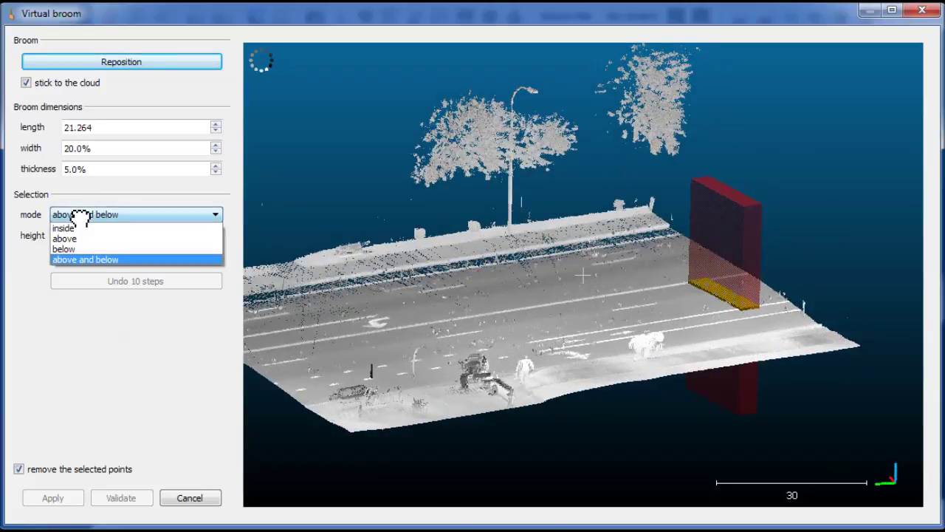
left_click(81, 234)
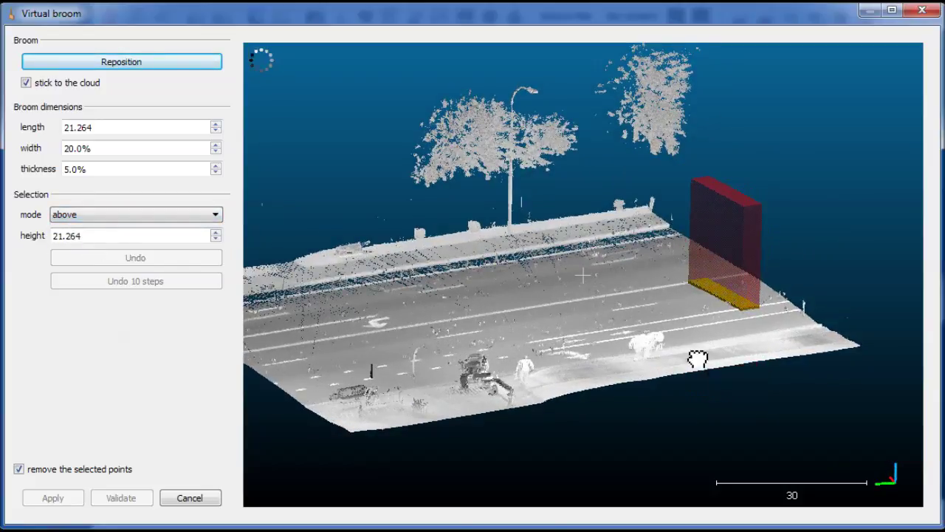
left_click_drag(696, 359, 493, 322)
Step: Lower the broom's selection height to 19.138, returning its length from 23.390 to 21.264
scroll(106, 236, "up", 2)
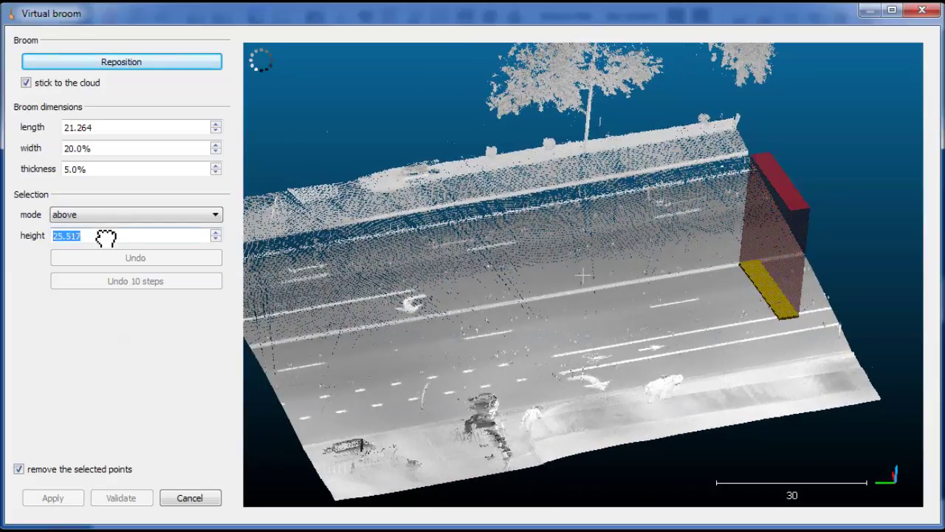
scroll(106, 236, "up", 1)
scroll(111, 238, "down", 3)
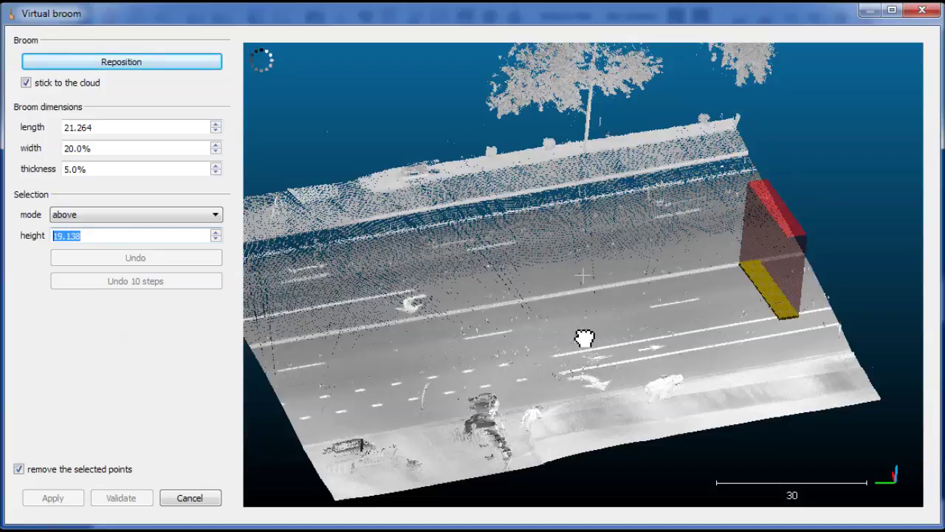
left_click_drag(584, 338, 547, 348)
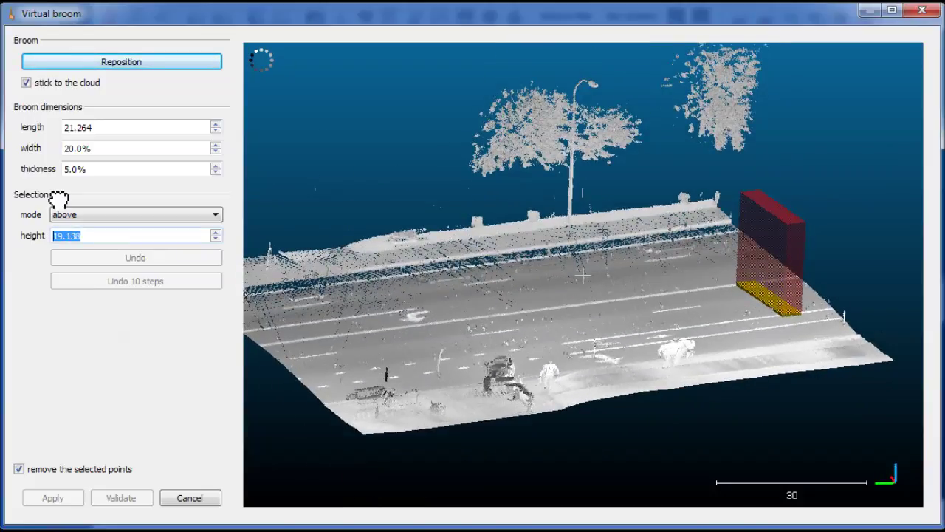
scroll(111, 136, "down", 1)
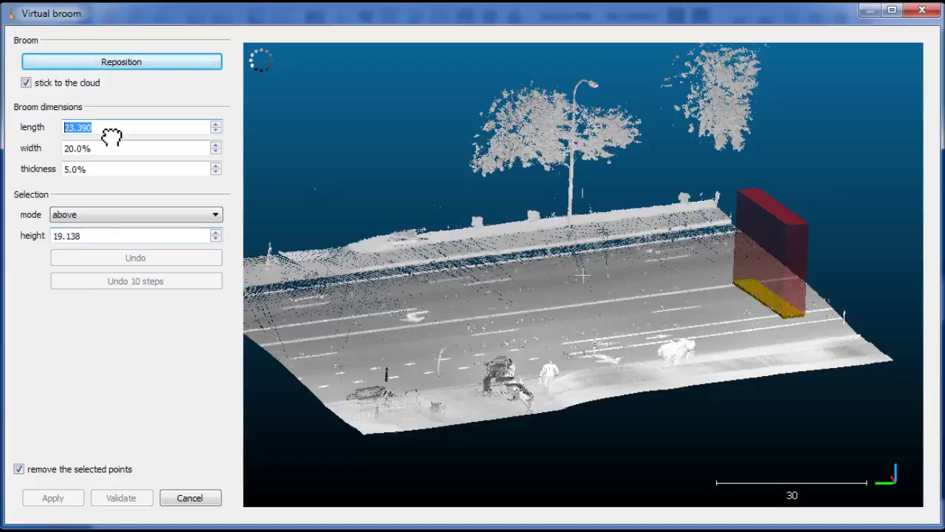
scroll(111, 136, "up", 1)
scroll(111, 136, "down", 1)
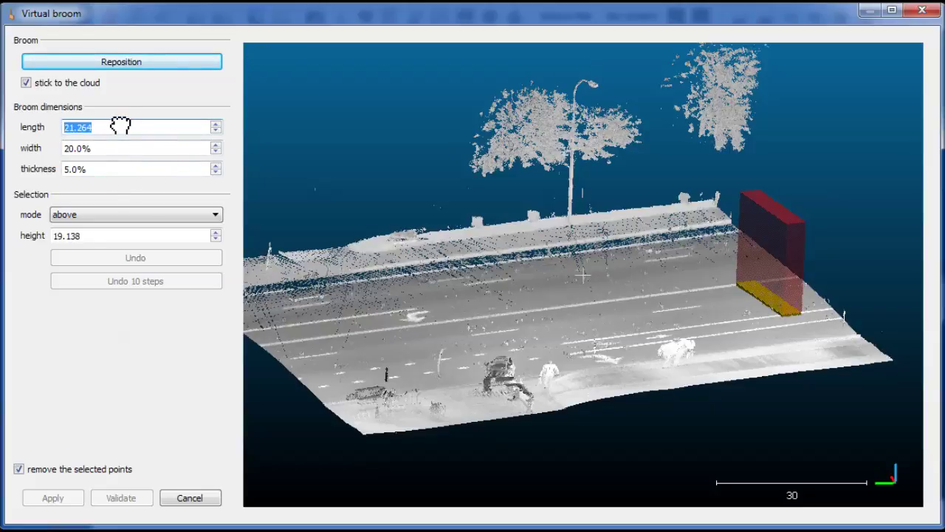
left_click_drag(788, 357, 655, 361)
Step: Enlarge the displayed point size and orbit to look down on the road
mouse_move(361, 74)
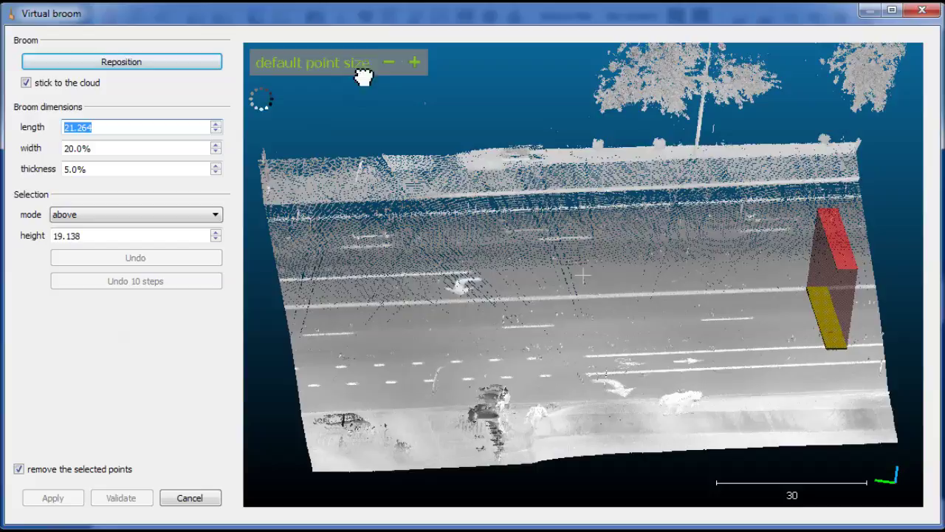
left_click(416, 65)
left_click_drag(426, 71, 729, 331)
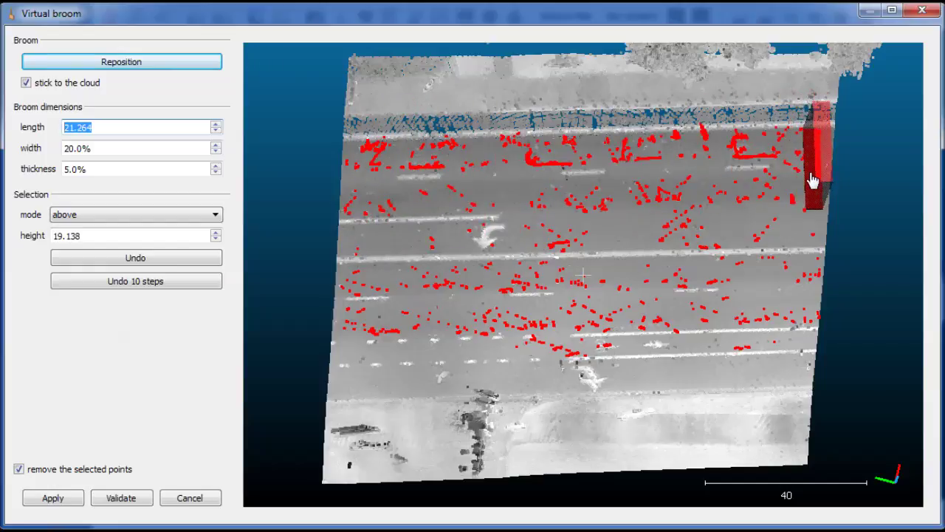
Step: Sweep the broom along the road's right edge and bring it onto the road surface
right_click_drag(768, 211, 717, 232)
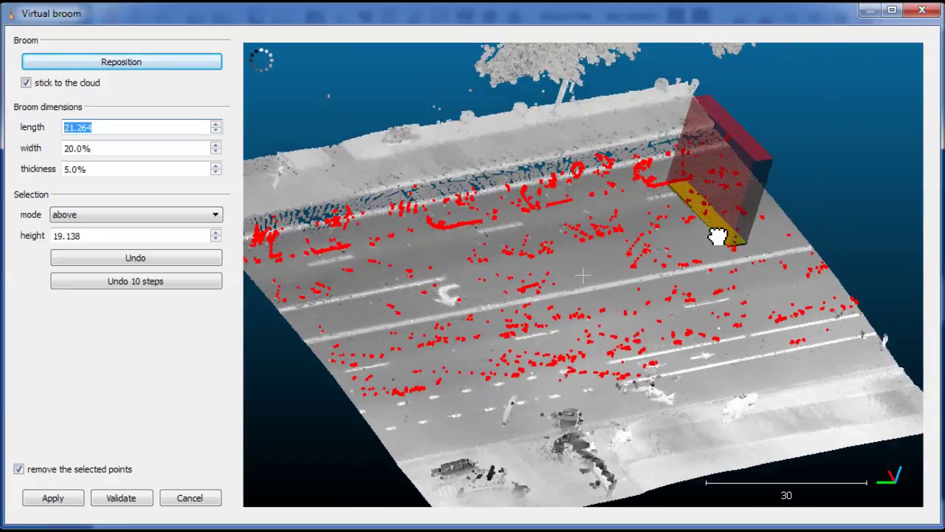
mouse_move(717, 232)
left_mouse_down()
mouse_move(644, 275)
mouse_move(706, 306)
mouse_move(721, 276)
mouse_move(585, 318)
mouse_move(523, 363)
mouse_move(461, 376)
left_mouse_up()
right_click_drag(631, 419, 428, 348)
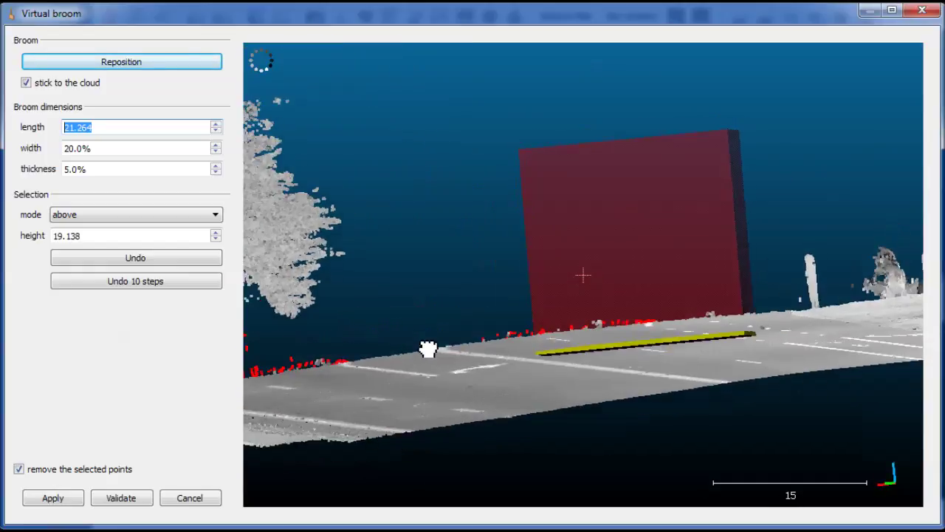
right_click_drag(664, 355, 663, 413)
mouse_move(665, 418)
left_mouse_down()
mouse_move(680, 420)
mouse_move(428, 414)
mouse_move(517, 380)
mouse_move(671, 421)
mouse_move(709, 393)
mouse_move(743, 386)
mouse_move(699, 416)
mouse_move(679, 415)
left_mouse_up()
right_click_drag(680, 416, 676, 331)
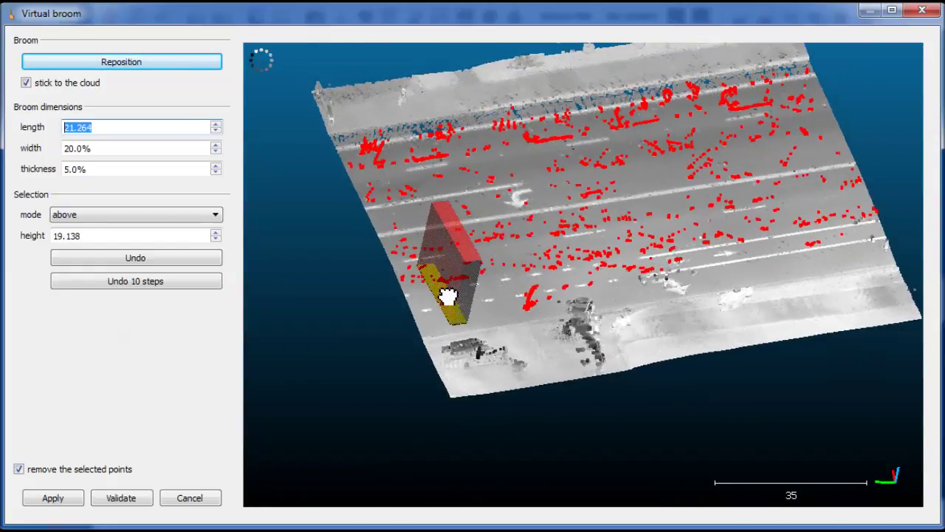
Step: Sweep the broom toward the lower-left and right, selecting above-road points near the trees
mouse_move(448, 295)
left_mouse_down()
mouse_move(454, 379)
mouse_move(478, 360)
mouse_move(540, 357)
mouse_move(464, 362)
mouse_move(576, 350)
mouse_move(581, 318)
mouse_move(614, 320)
mouse_move(575, 347)
mouse_move(688, 329)
left_mouse_up()
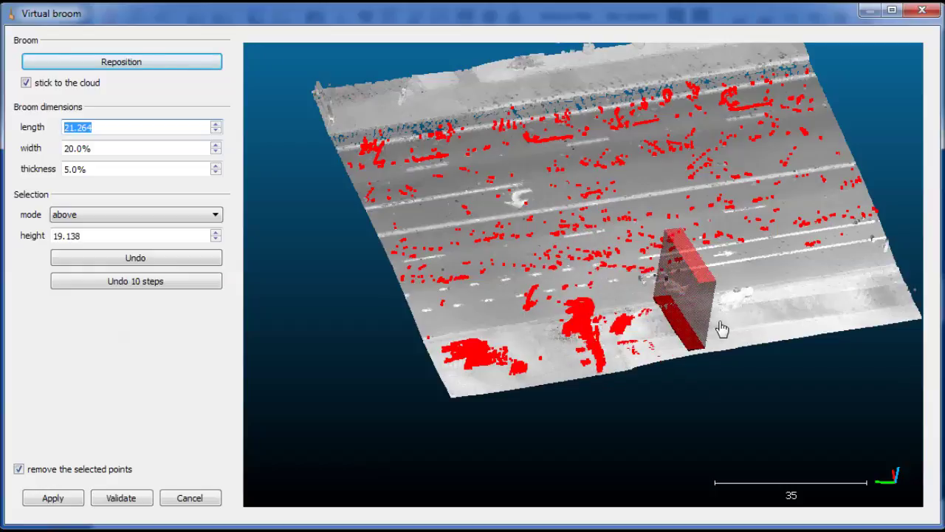
mouse_move(722, 329)
left_mouse_down()
mouse_move(878, 311)
mouse_move(899, 295)
left_mouse_up()
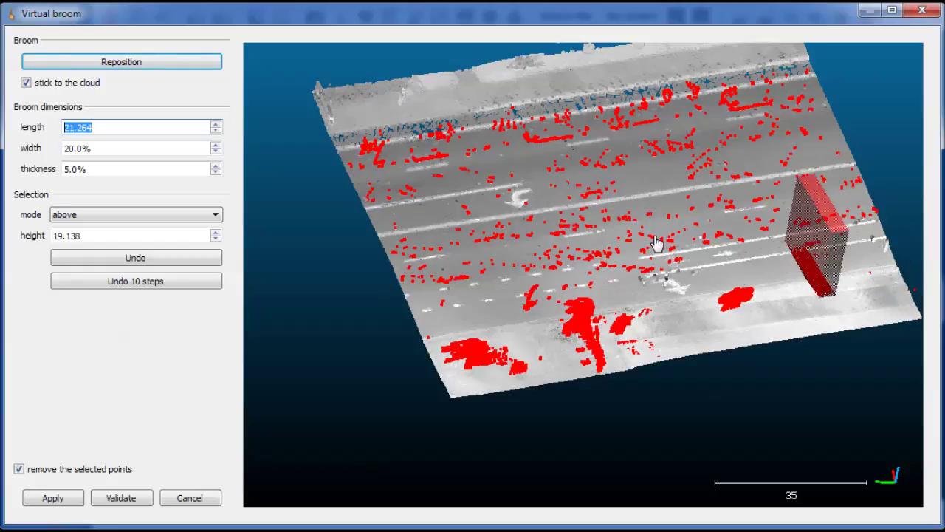
left_click_drag(527, 243, 552, 382)
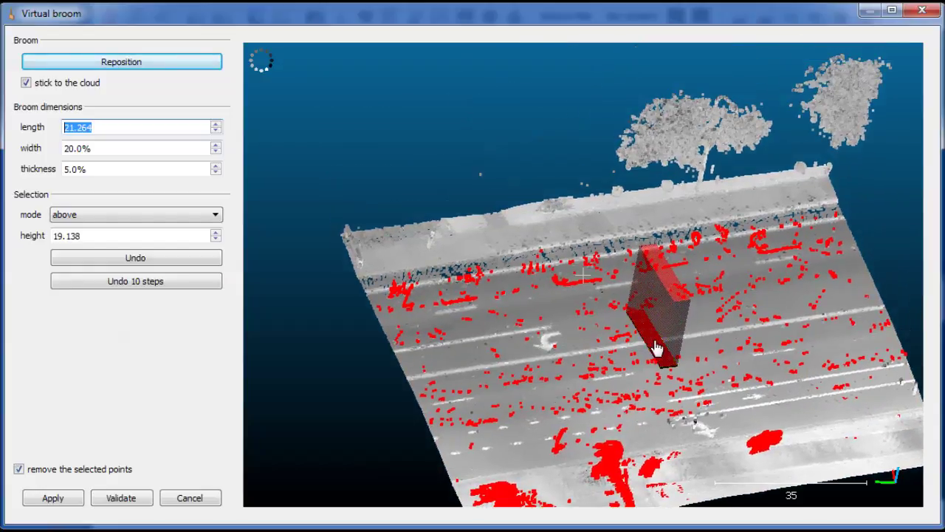
mouse_move(657, 350)
left_mouse_down()
mouse_move(591, 299)
mouse_move(504, 261)
mouse_move(361, 258)
mouse_move(377, 264)
mouse_move(367, 268)
mouse_move(636, 215)
mouse_move(773, 204)
mouse_move(616, 217)
mouse_move(758, 215)
mouse_move(821, 197)
mouse_move(647, 198)
mouse_move(655, 212)
mouse_move(600, 226)
left_mouse_up()
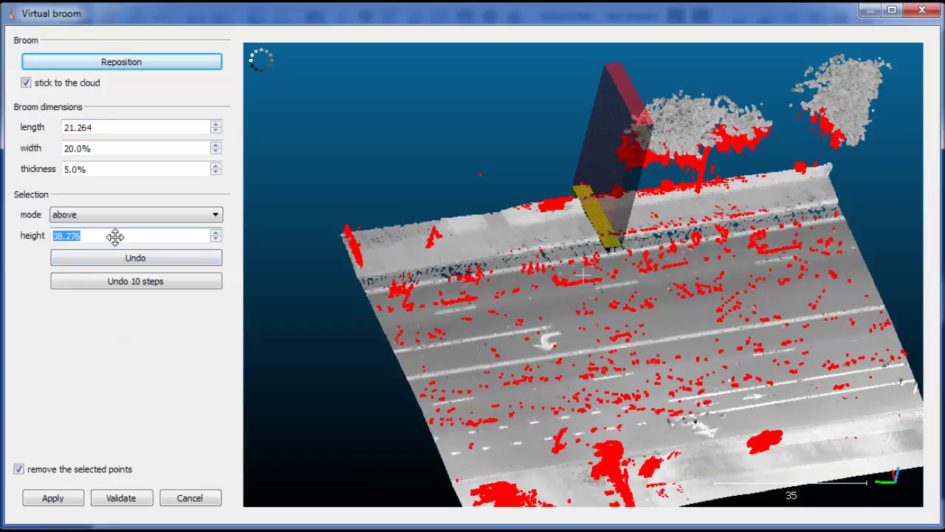
Step: Sweep the broom at selection height 46.781 beneath the trees, marking their points for removal
mouse_move(608, 233)
left_mouse_down()
mouse_move(827, 191)
mouse_move(804, 200)
mouse_move(736, 196)
mouse_move(813, 195)
left_mouse_up()
left_click_drag(722, 341, 534, 330)
scroll(629, 346, "down", 2)
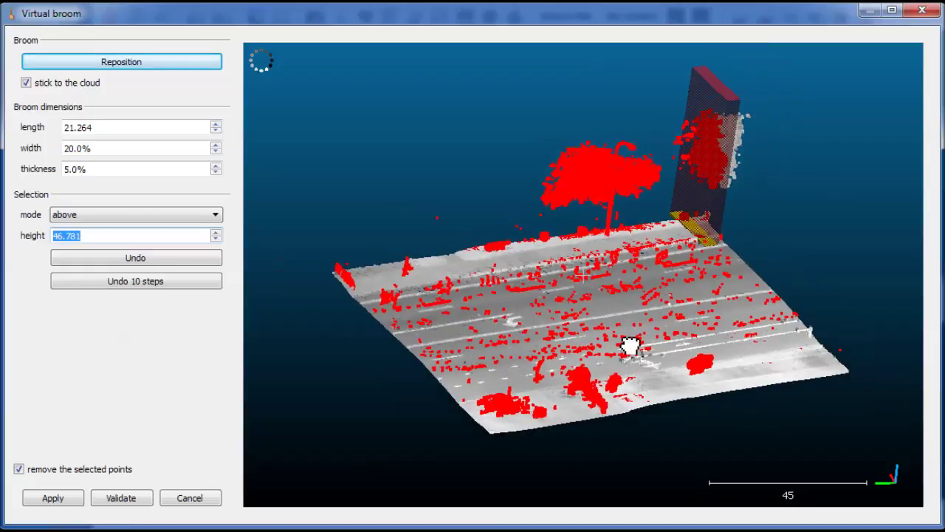
mouse_move(713, 246)
left_mouse_down()
mouse_move(755, 330)
mouse_move(818, 357)
mouse_move(811, 342)
mouse_move(823, 370)
mouse_move(539, 404)
mouse_move(538, 374)
mouse_move(605, 352)
mouse_move(651, 357)
mouse_move(483, 391)
mouse_move(496, 326)
mouse_move(532, 338)
left_mouse_up()
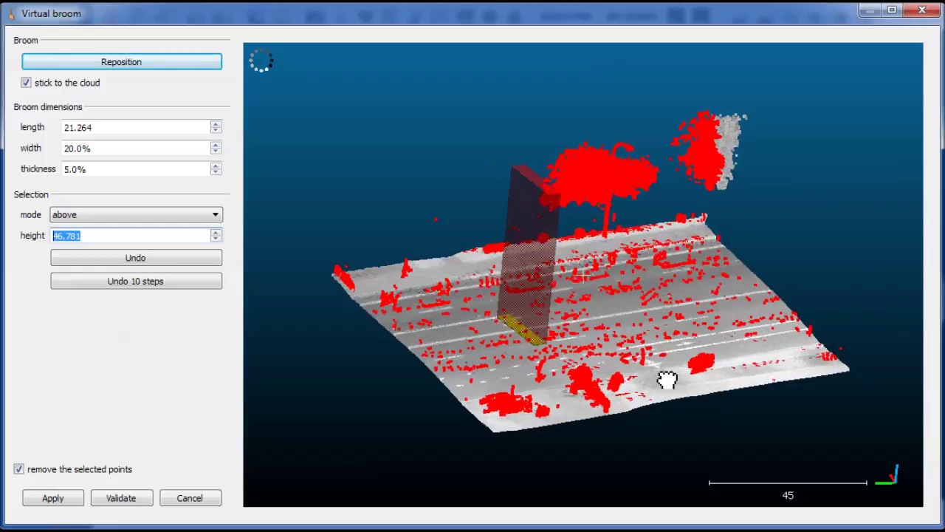
mouse_move(667, 379)
left_mouse_down()
mouse_move(618, 384)
mouse_move(661, 354)
mouse_move(651, 380)
left_mouse_up()
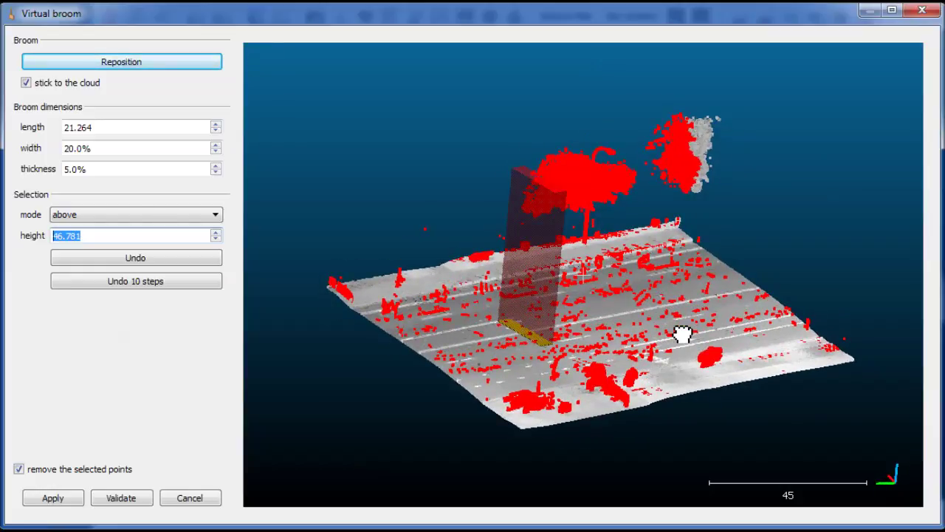
mouse_move(688, 325)
left_mouse_down()
mouse_move(702, 280)
mouse_move(684, 330)
left_mouse_up()
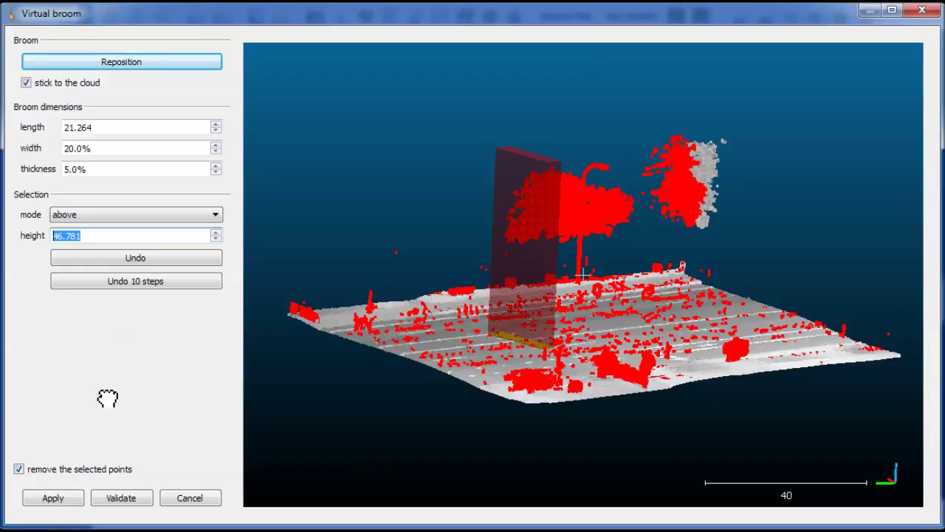
Step: Apply the removal of the selected points, then zoom in to inspect the bare road near the broom
left_click(55, 500)
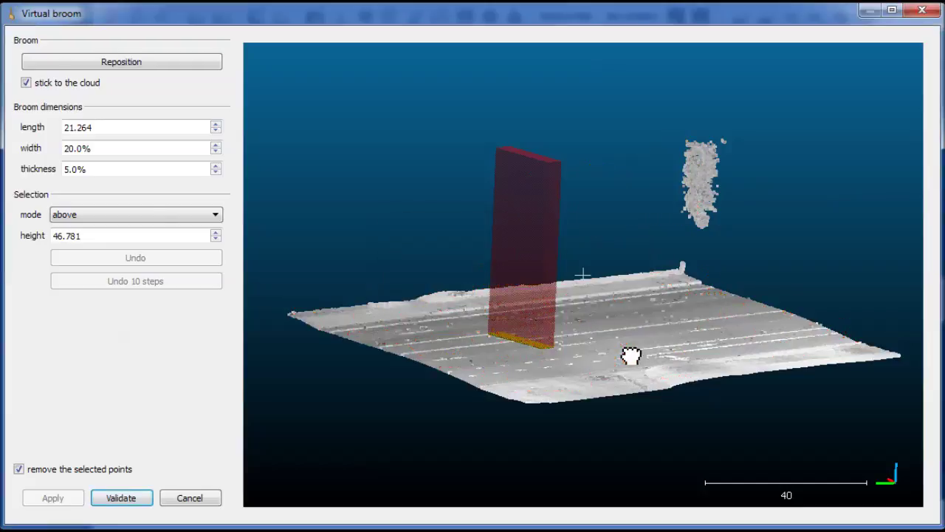
scroll(624, 362, "up", 3)
mouse_move(625, 374)
left_mouse_down()
mouse_move(679, 365)
mouse_move(458, 344)
mouse_move(540, 317)
mouse_move(555, 384)
mouse_move(603, 361)
mouse_move(649, 390)
mouse_move(743, 245)
mouse_move(711, 357)
mouse_move(717, 382)
left_mouse_up()
scroll(717, 382, "up", 3)
right_click_drag(717, 382, 748, 283)
scroll(724, 318, "up", 6)
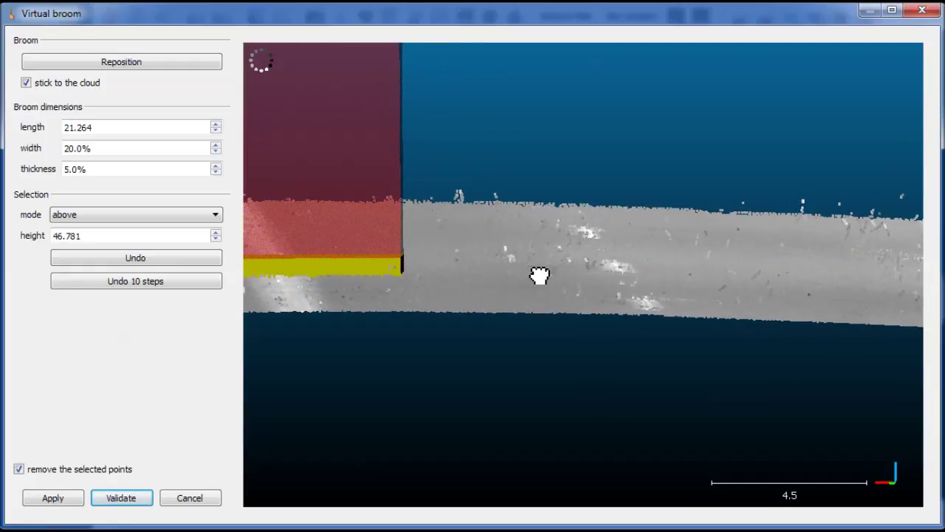
left_click_drag(539, 274, 811, 272)
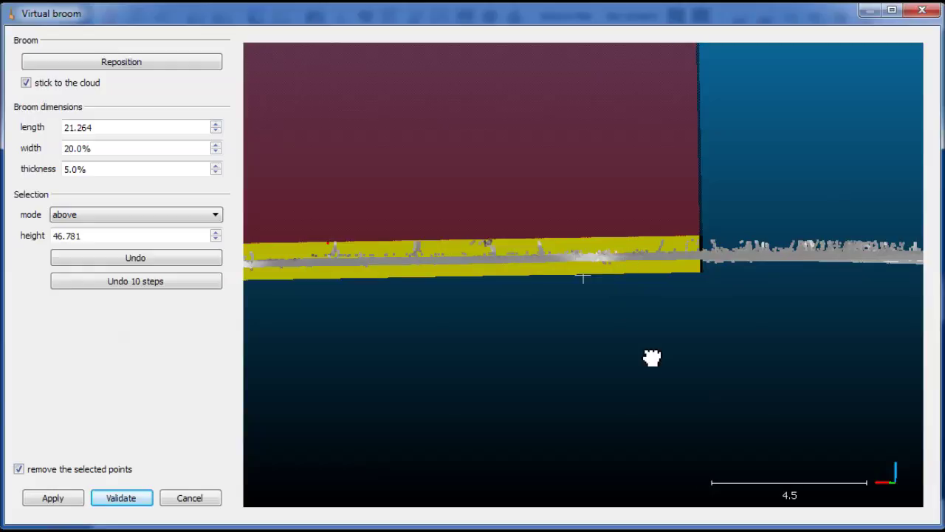
scroll(652, 357, "down", 4)
left_click_drag(534, 350, 733, 344)
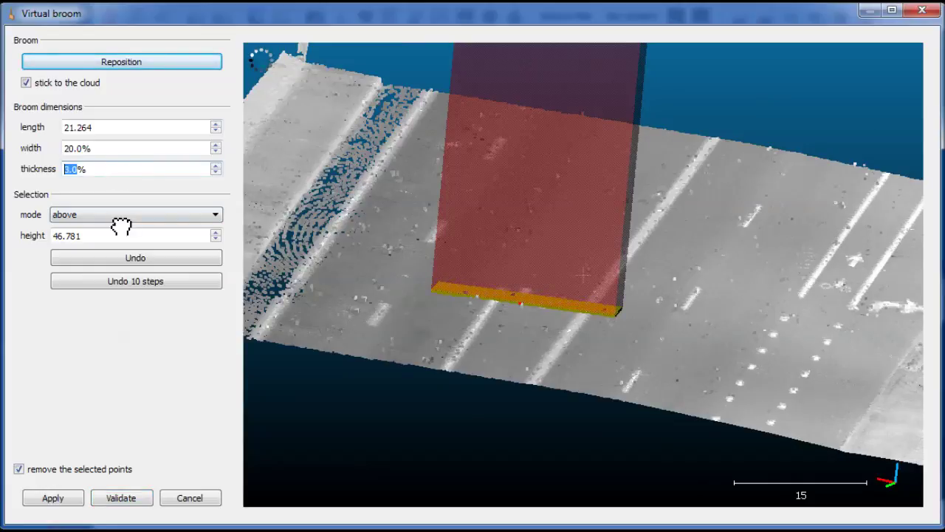
Step: Set the broom thickness to 2.0% and selection height to 14.885
scroll(102, 235, "down", 10)
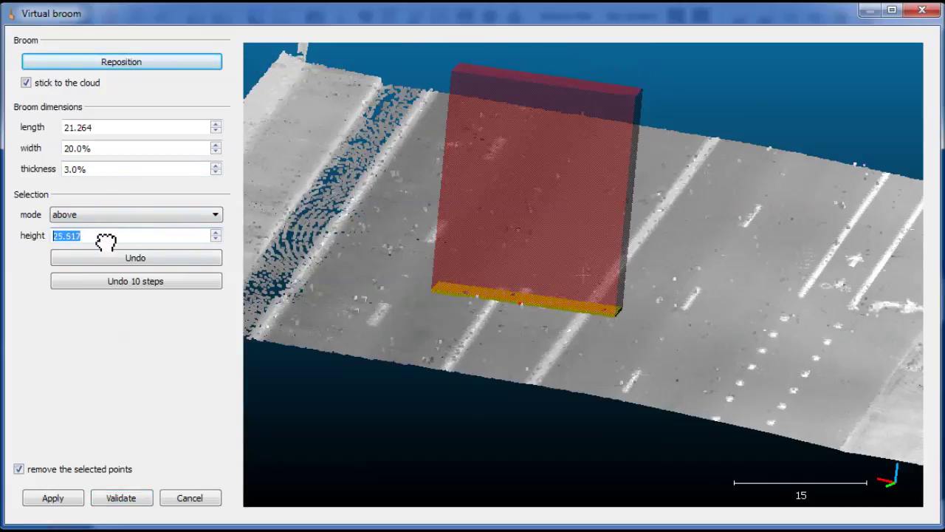
scroll(104, 240, "up", 1)
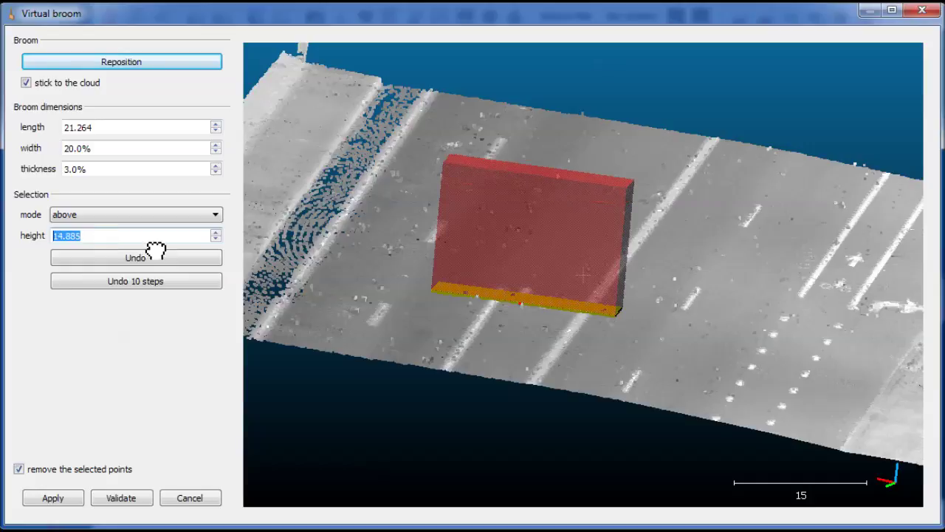
left_click_drag(524, 354, 550, 334)
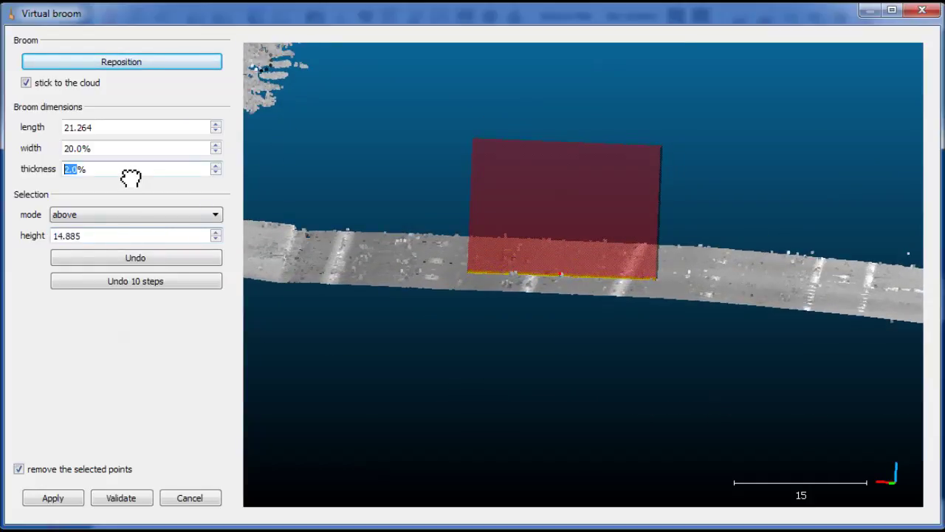
left_click_drag(494, 309, 658, 345)
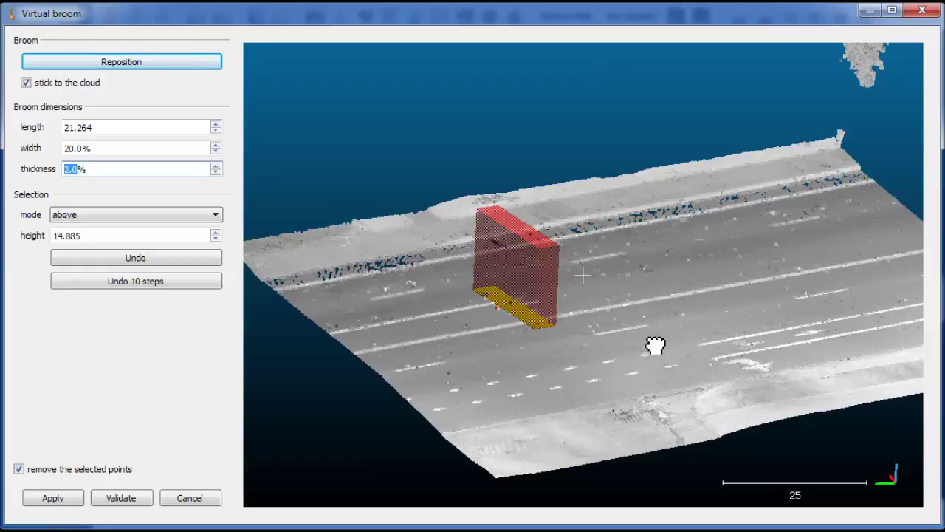
Step: Sweep the thinner broom across the near lanes, marking rows of leftover low points
mouse_move(667, 360)
left_mouse_down()
mouse_move(601, 388)
mouse_move(669, 372)
mouse_move(664, 363)
left_mouse_up()
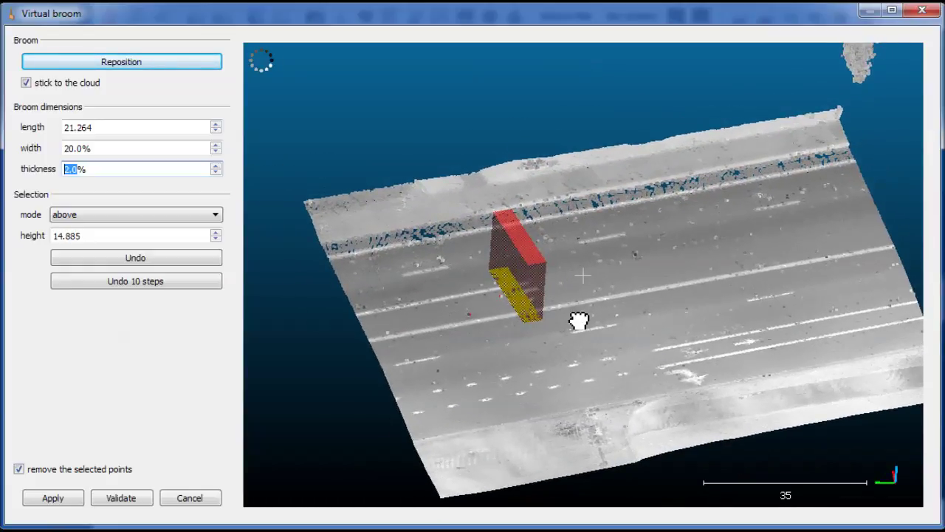
mouse_move(628, 338)
left_mouse_down()
mouse_move(643, 355)
mouse_move(630, 338)
left_mouse_up()
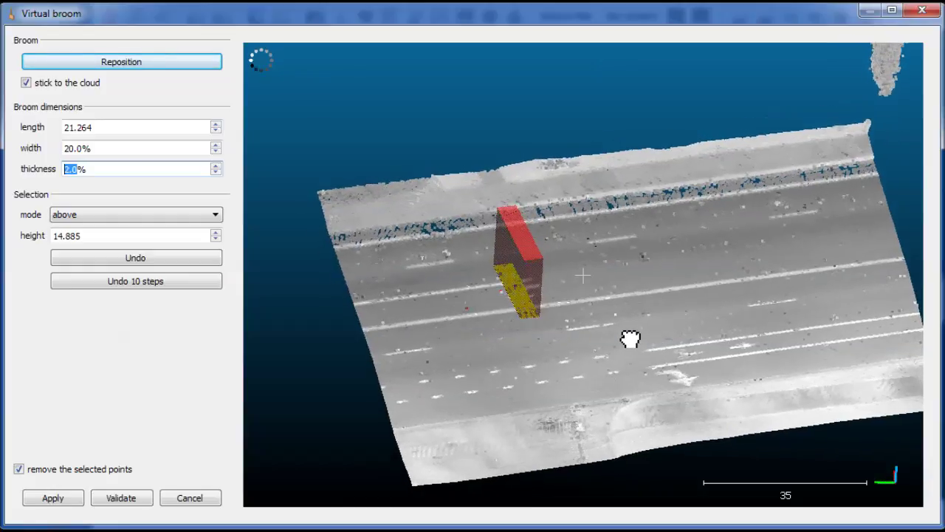
mouse_move(519, 308)
left_mouse_down()
mouse_move(369, 312)
mouse_move(359, 264)
mouse_move(532, 258)
mouse_move(451, 269)
mouse_move(887, 205)
mouse_move(878, 258)
mouse_move(679, 261)
mouse_move(480, 316)
mouse_move(727, 285)
mouse_move(805, 264)
mouse_move(474, 306)
mouse_move(394, 326)
mouse_move(410, 407)
mouse_move(486, 382)
mouse_move(492, 395)
mouse_move(454, 391)
mouse_move(428, 359)
mouse_move(617, 336)
mouse_move(518, 387)
mouse_move(612, 373)
mouse_move(700, 355)
mouse_move(631, 335)
mouse_move(754, 303)
mouse_move(787, 303)
mouse_move(714, 359)
mouse_move(865, 337)
mouse_move(879, 326)
mouse_move(817, 308)
mouse_move(885, 290)
mouse_move(905, 333)
mouse_move(897, 346)
mouse_move(839, 347)
mouse_move(888, 283)
mouse_move(511, 338)
mouse_move(418, 371)
left_mouse_up()
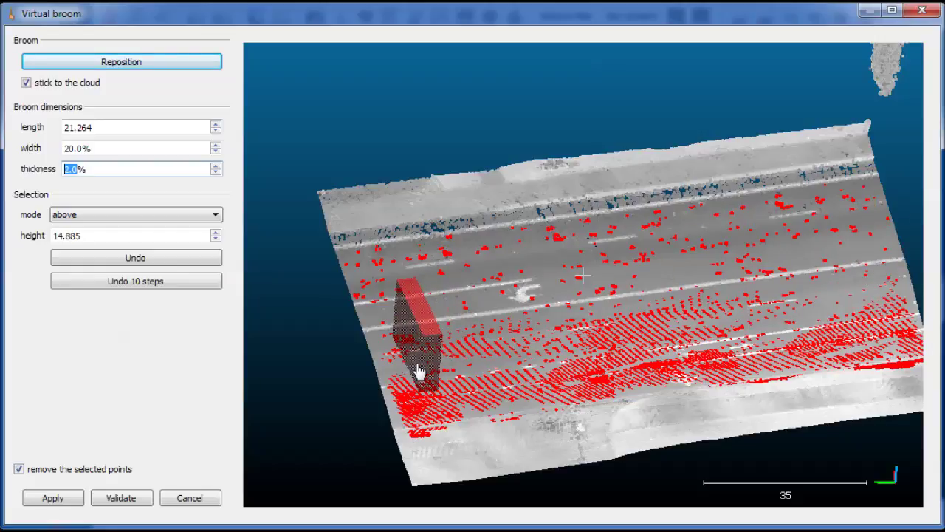
Step: Sweep the broom back and forth along the road's near edge, marking more above-surface points
left_click_drag(719, 344, 658, 327)
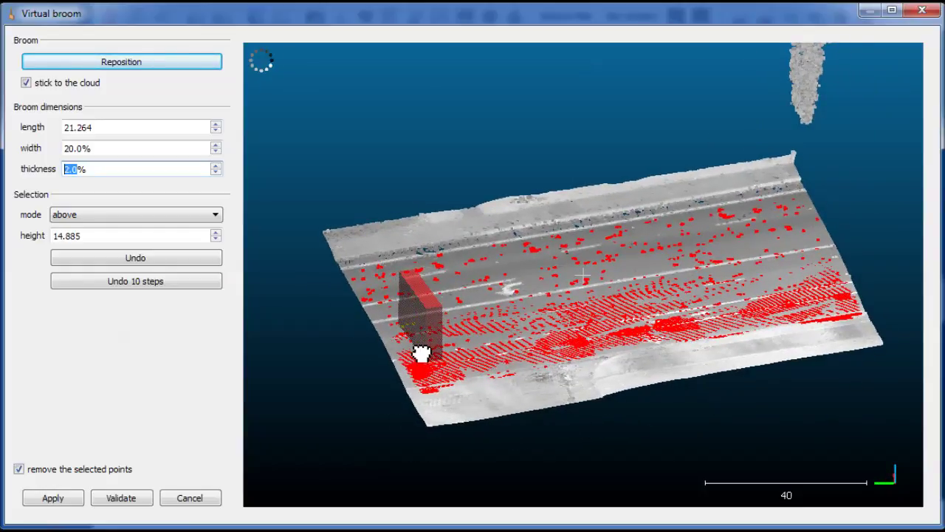
mouse_move(429, 373)
left_mouse_down()
mouse_move(426, 413)
mouse_move(624, 381)
mouse_move(711, 352)
mouse_move(701, 363)
left_mouse_up()
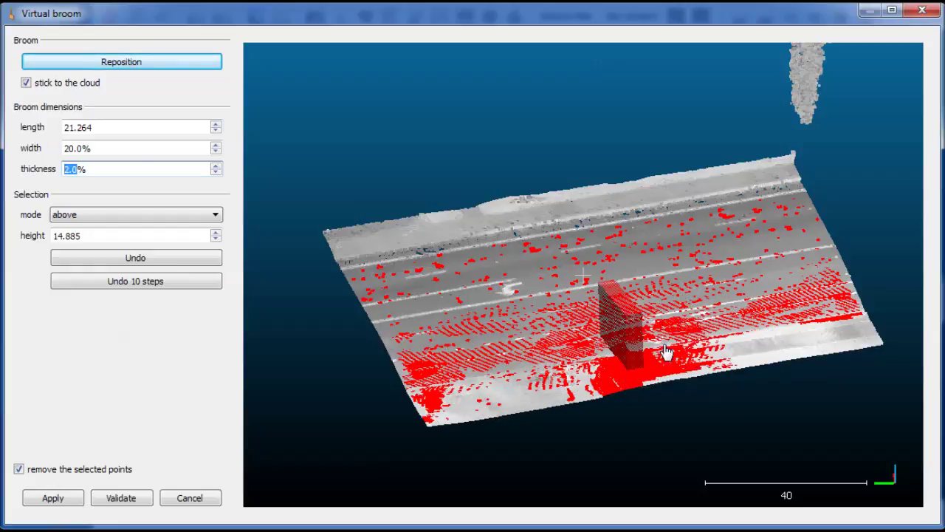
mouse_move(792, 350)
left_mouse_down()
mouse_move(809, 348)
mouse_move(690, 354)
left_mouse_up()
scroll(686, 384, "up", 2)
right_click_drag(686, 385, 526, 364)
scroll(586, 358, "down", 2)
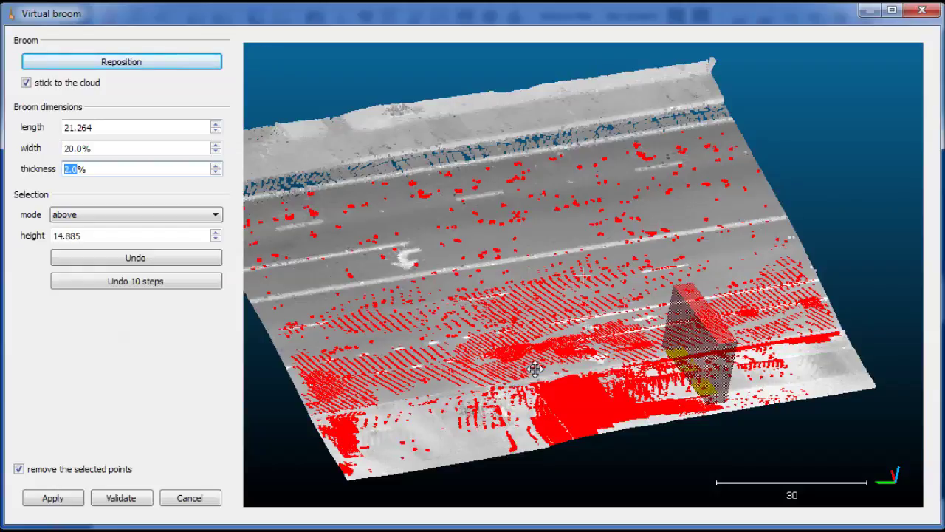
right_click_drag(580, 359, 530, 337)
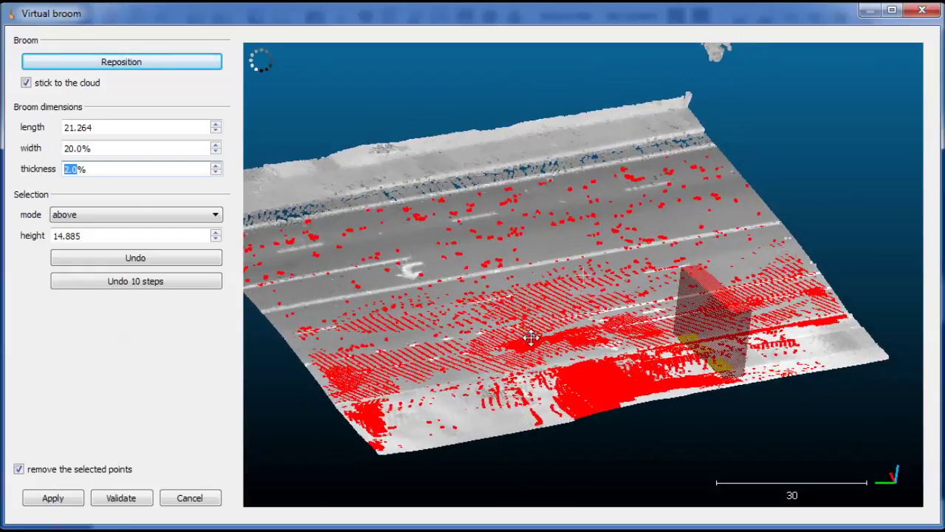
Step: Undo the last broom sweep, then step back seven times by ten sweeps each
left_click(151, 257)
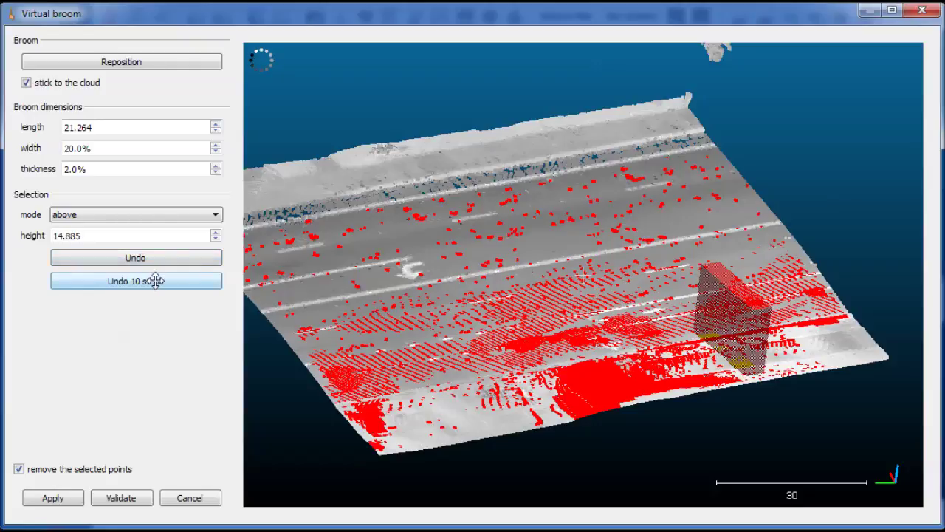
left_click(156, 281)
left_click(155, 281)
left_click(155, 280)
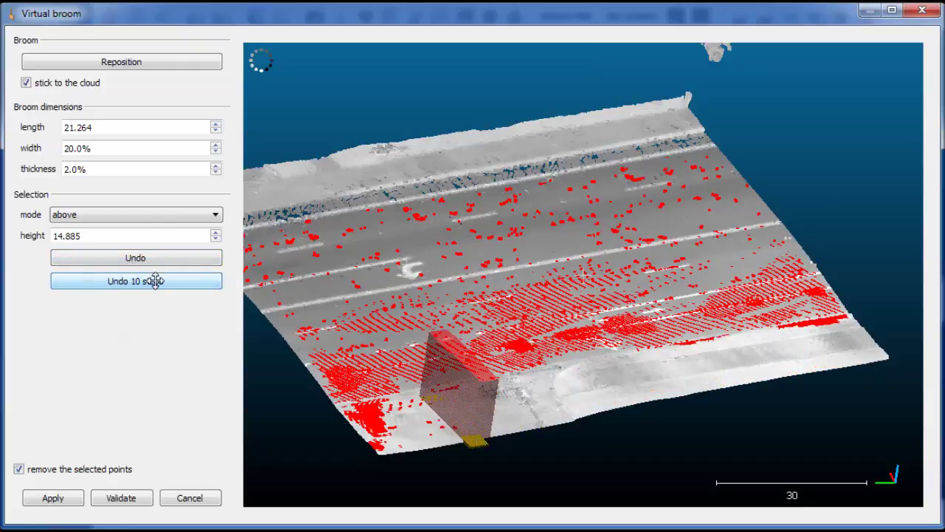
left_click(155, 280)
left_click(155, 281)
left_click(156, 280)
left_click(157, 280)
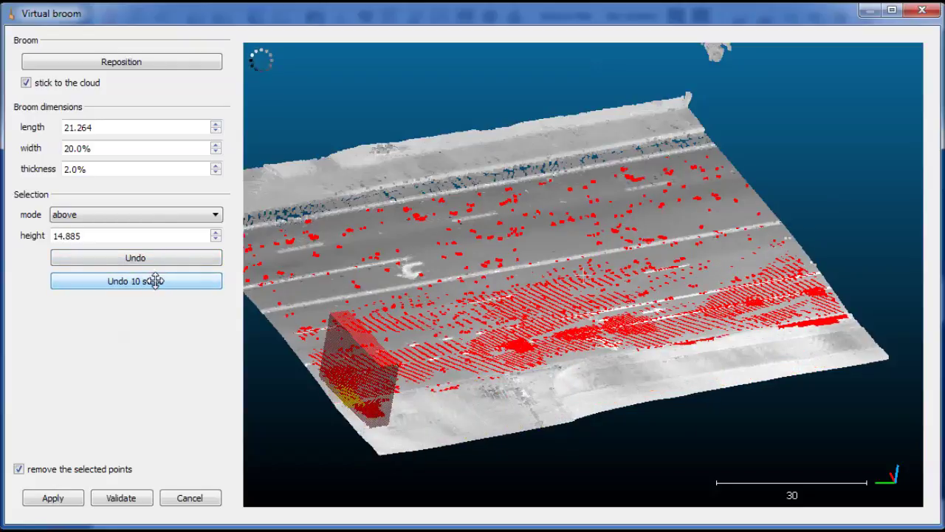
left_click_drag(471, 361, 451, 330)
Step: Sweep the broom from mid-road to the road's far right end, viewing the whole road
mouse_move(296, 340)
left_mouse_down()
mouse_move(738, 281)
mouse_move(805, 283)
mouse_move(801, 316)
mouse_move(772, 221)
mouse_move(770, 178)
mouse_move(737, 208)
mouse_move(642, 247)
mouse_move(692, 245)
mouse_move(775, 191)
mouse_move(698, 322)
left_mouse_up()
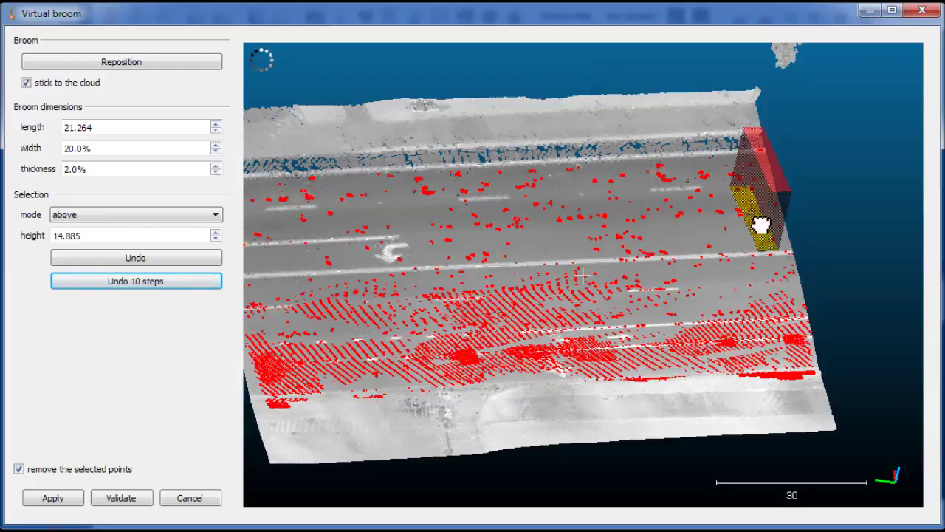
mouse_move(761, 225)
left_mouse_down()
mouse_move(761, 234)
mouse_move(391, 232)
mouse_move(508, 211)
mouse_move(855, 211)
mouse_move(681, 294)
left_mouse_up()
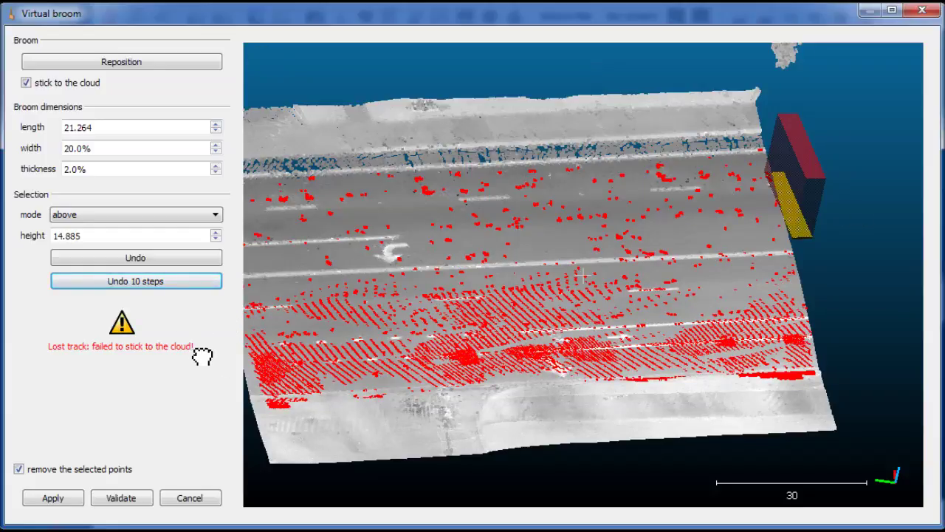
left_click_drag(667, 289, 884, 215)
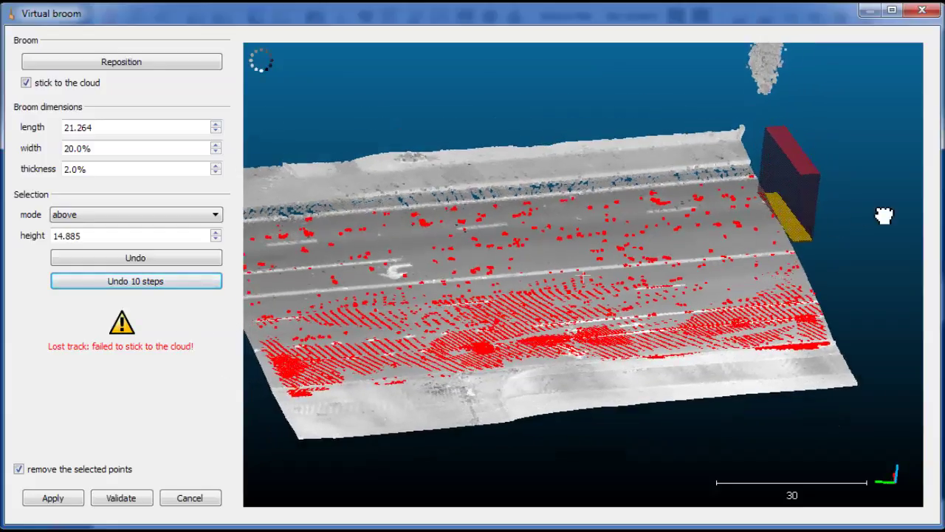
left_click_drag(750, 280, 600, 344)
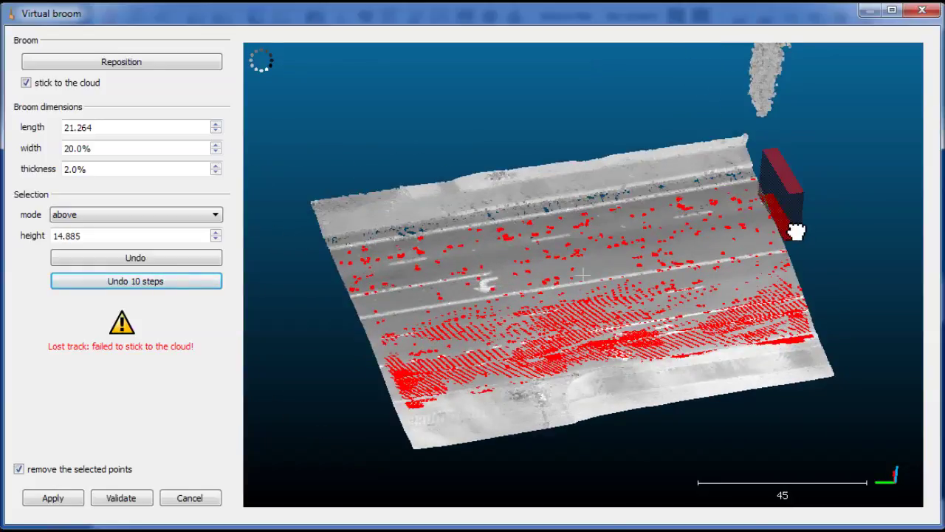
Step: Nudge the broom along the road edge at the far end until the Lost track warning appears
left_click_drag(796, 232, 736, 232)
left_click_drag(789, 229, 743, 256)
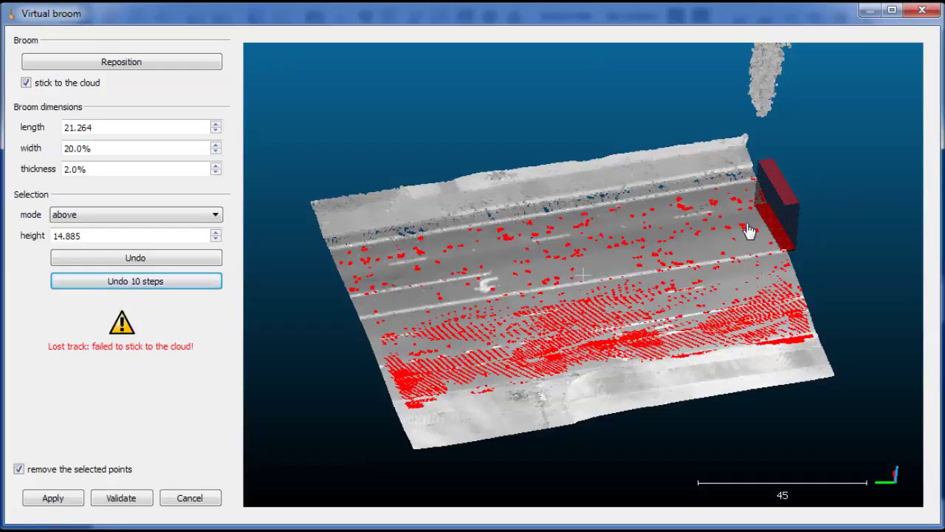
left_click_drag(793, 243, 676, 218)
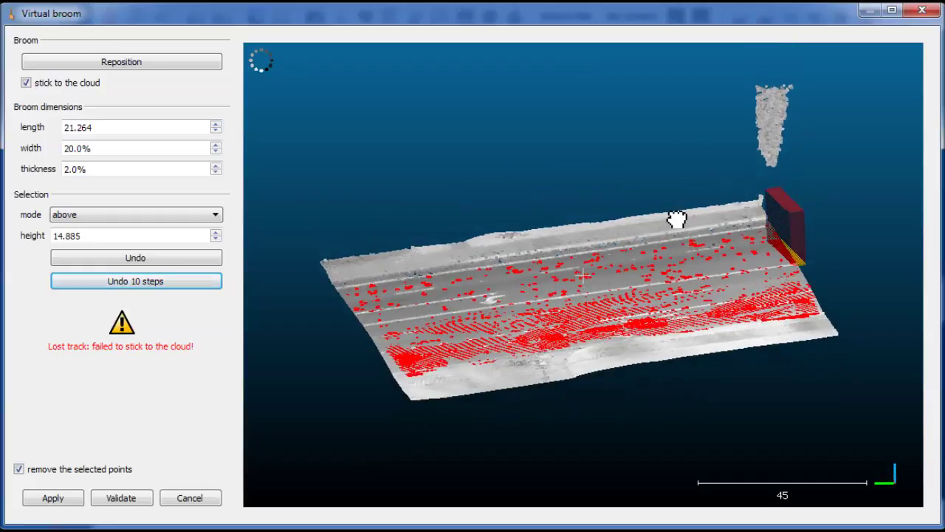
left_click_drag(732, 272, 757, 278)
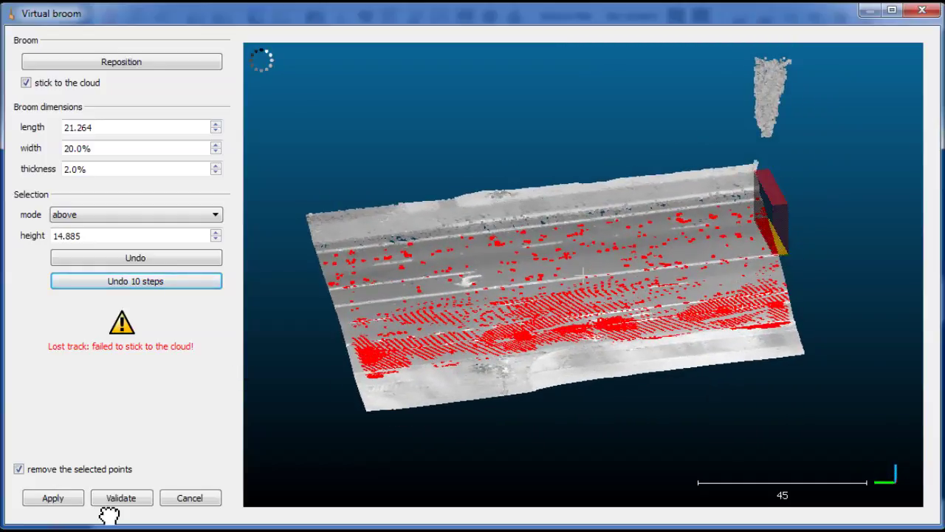
Step: Undo the off-road broom move and put the broom back on the road's left part
left_click(151, 263)
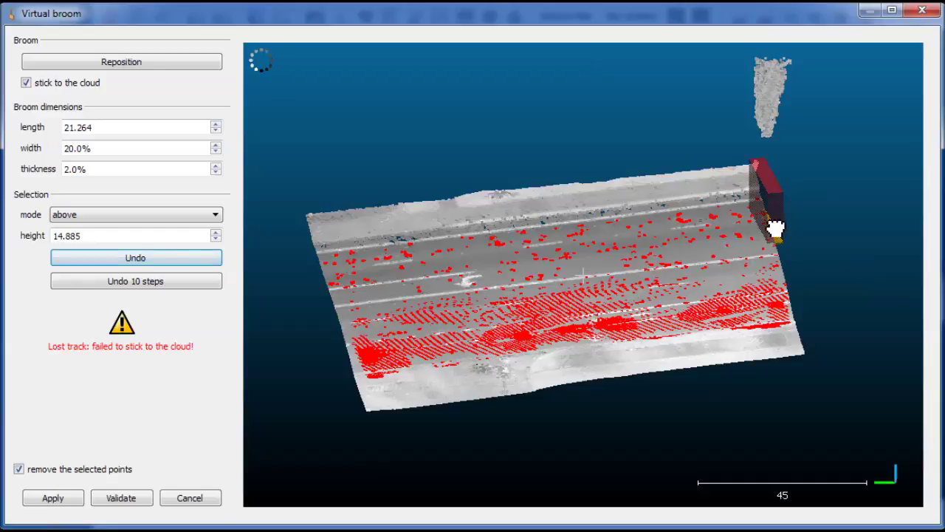
mouse_move(775, 229)
left_mouse_down()
mouse_move(719, 237)
mouse_move(397, 276)
mouse_move(403, 294)
mouse_move(510, 296)
mouse_move(396, 290)
mouse_move(357, 274)
mouse_move(369, 356)
left_mouse_up()
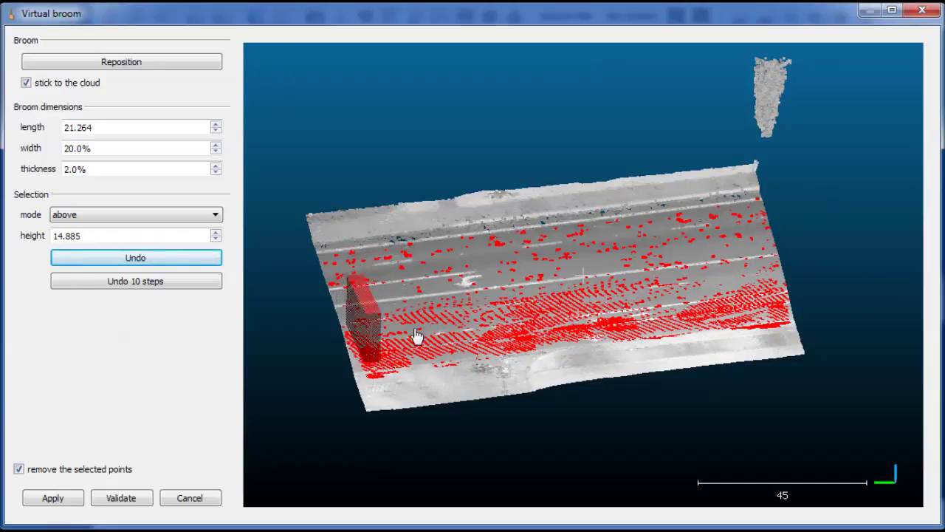
left_click_drag(416, 334, 431, 339)
left_click_drag(614, 321, 484, 270)
Step: Apply the broom to delete the swept points, then zoom in on the cleaned road
left_click(54, 504)
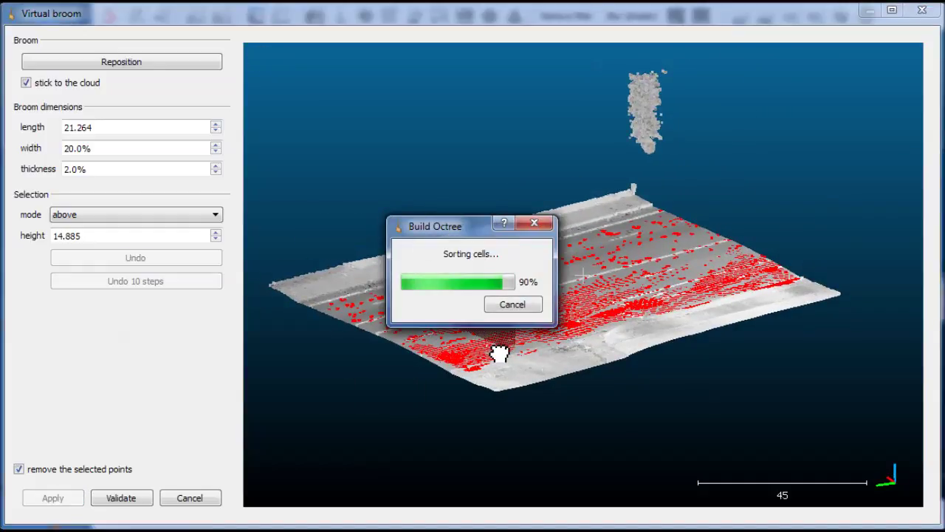
scroll(514, 338, "up", 2)
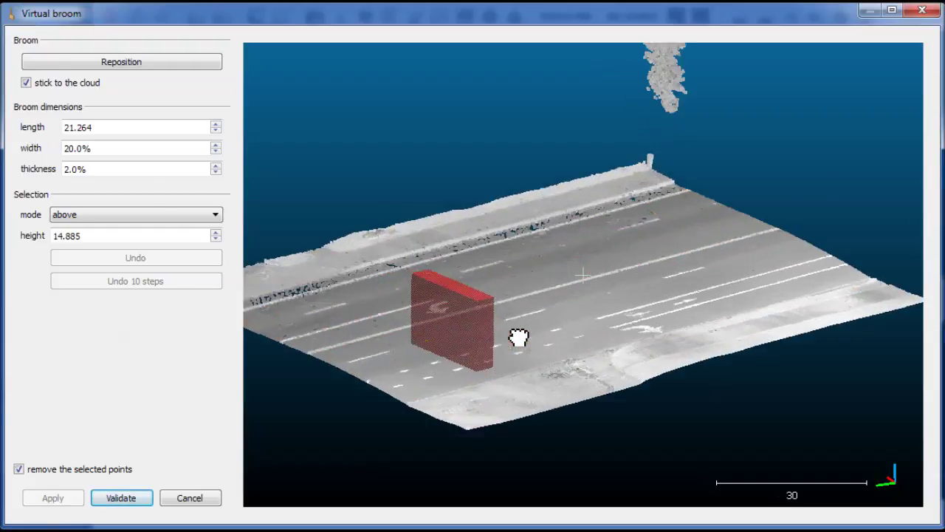
left_click_drag(517, 337, 561, 321)
scroll(494, 310, "up", 4)
scroll(562, 320, "up", 1)
Step: Inspect the road edge-on and obliquely to confirm a flat, clean surface with lane markings
left_click_drag(532, 291, 564, 308)
scroll(564, 307, "down", 5)
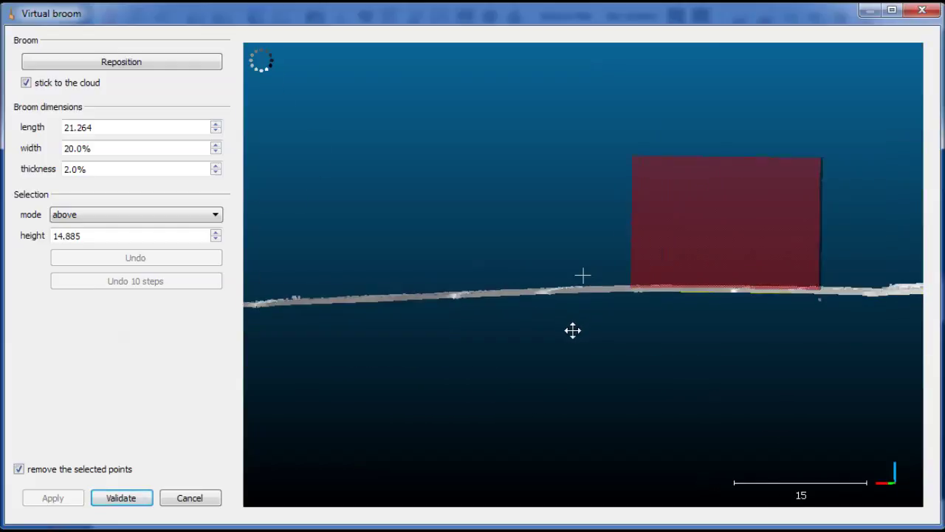
left_click_drag(465, 347, 586, 274)
scroll(684, 317, "down", 2)
right_click_drag(684, 318, 654, 286)
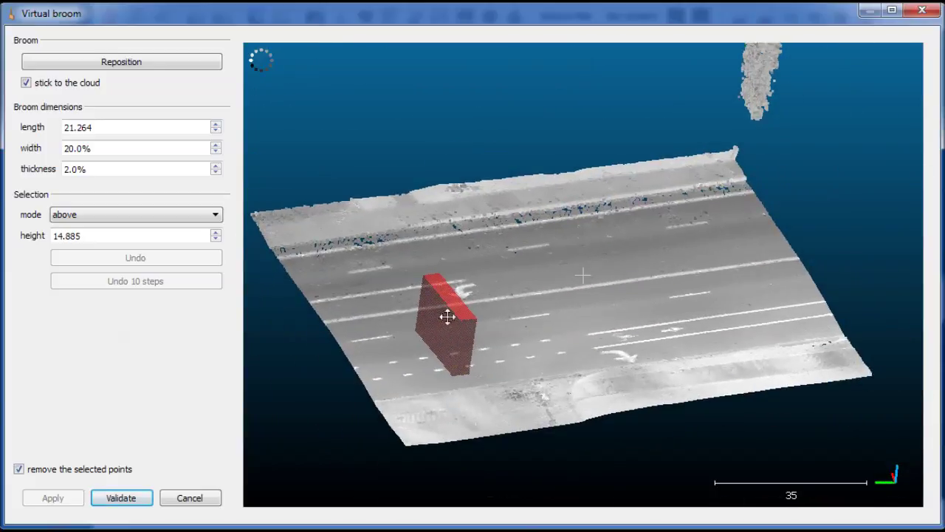